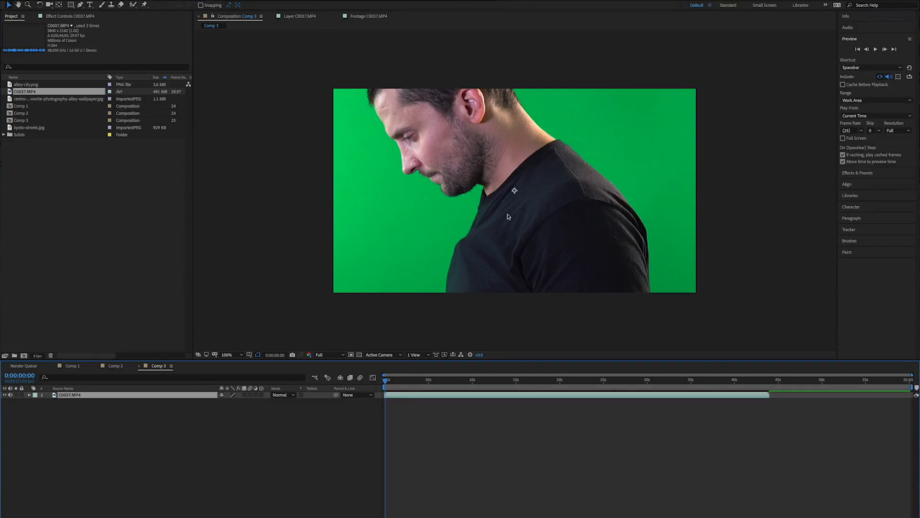
- Scale the oversized green-screen footage layer down so it fits the composition frame
key("comma")
key("comma")
key("comma")
key("comma")
key("period")
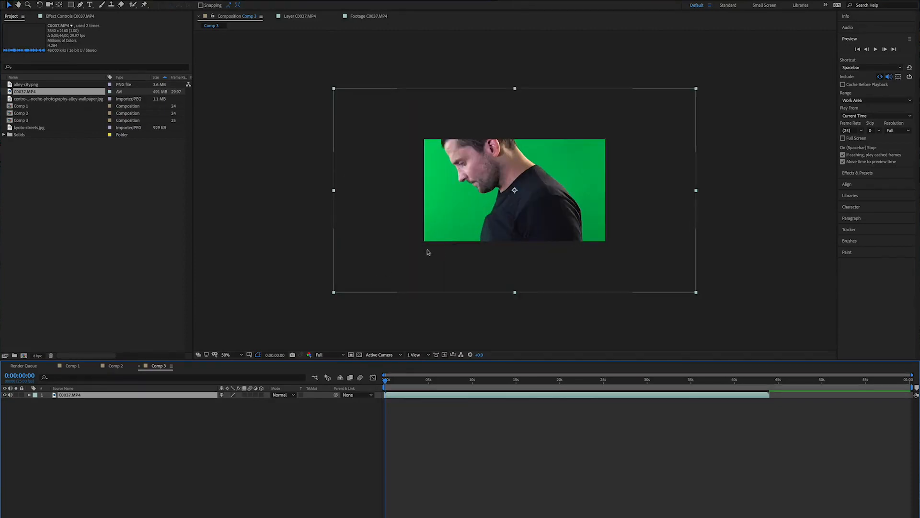
left_click_drag(333, 292, 422, 256)
left_click(401, 254)
scroll(556, 209, "up", 2)
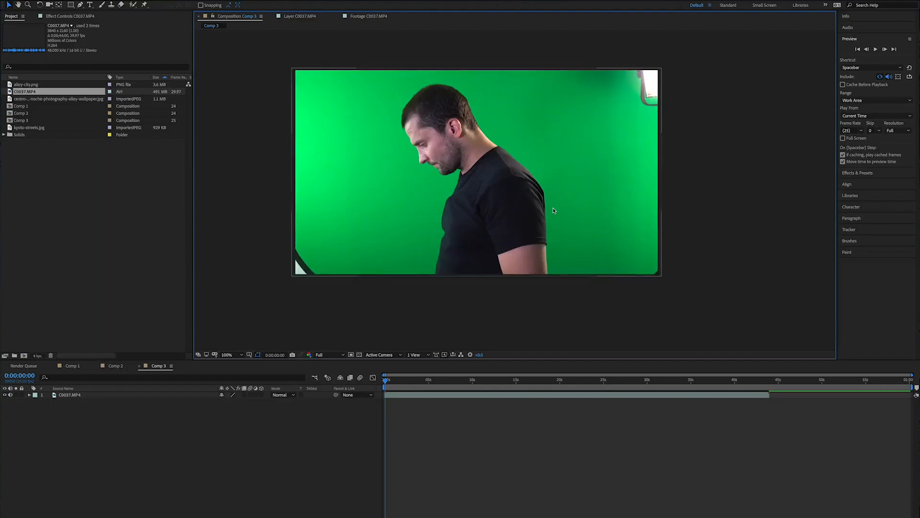
- Apply the Keylight (1.2) keying effect to the footage layer
scroll(511, 173, "up", 2)
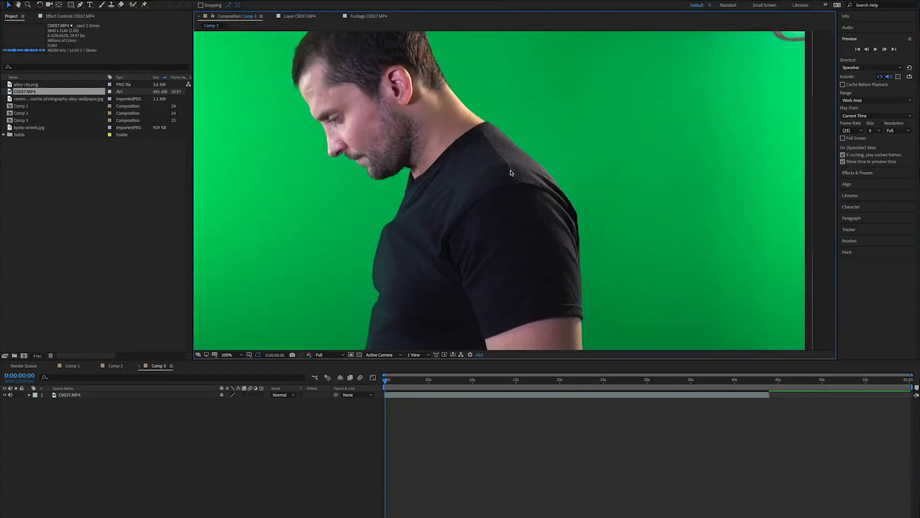
scroll(511, 173, "down", 1)
left_click_drag(536, 116, 595, 133)
scroll(554, 178, "up", 2)
scroll(554, 177, "down", 1)
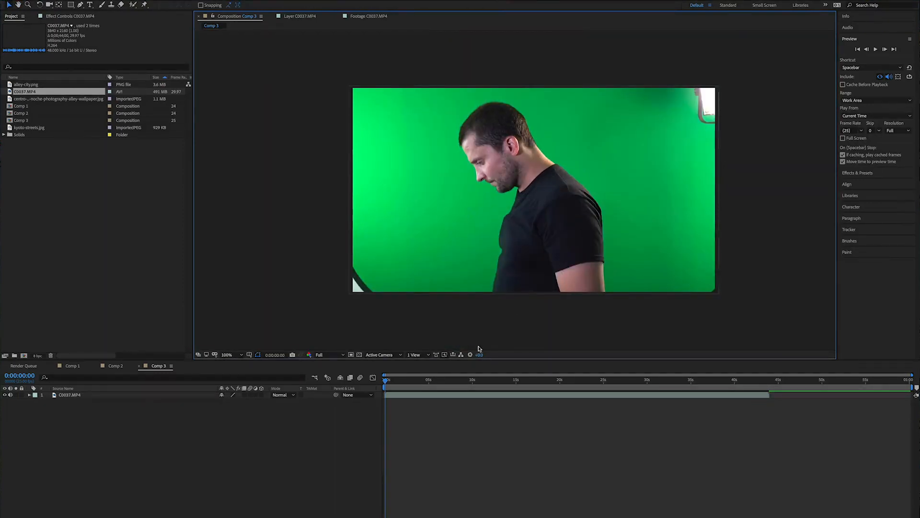
left_click(432, 396)
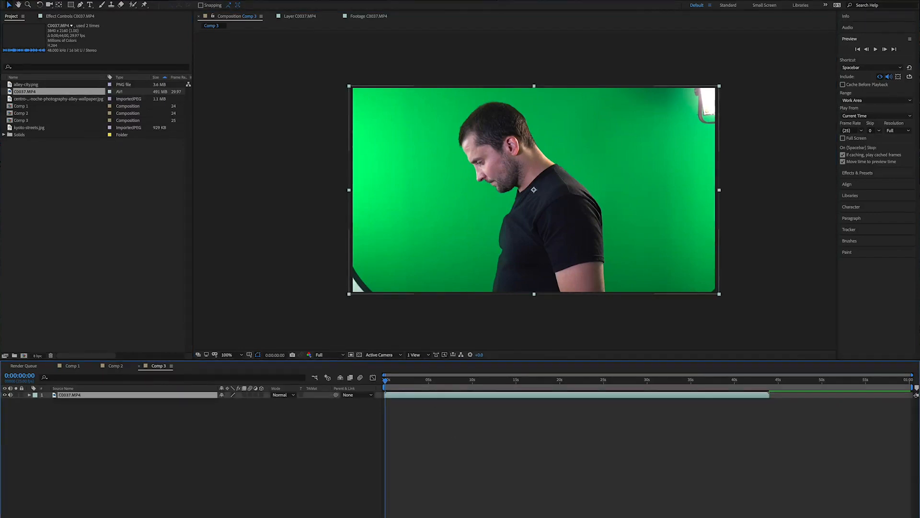
left_click(83, 0)
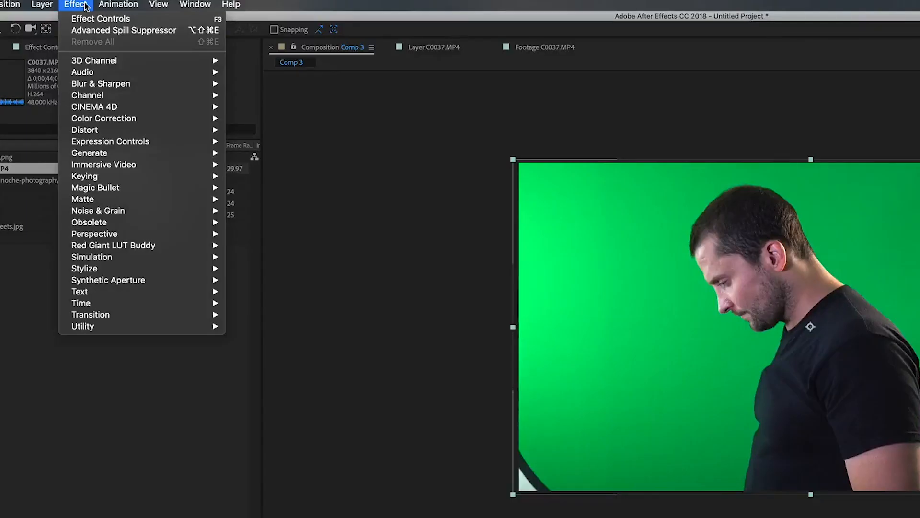
mouse_move(105, 175)
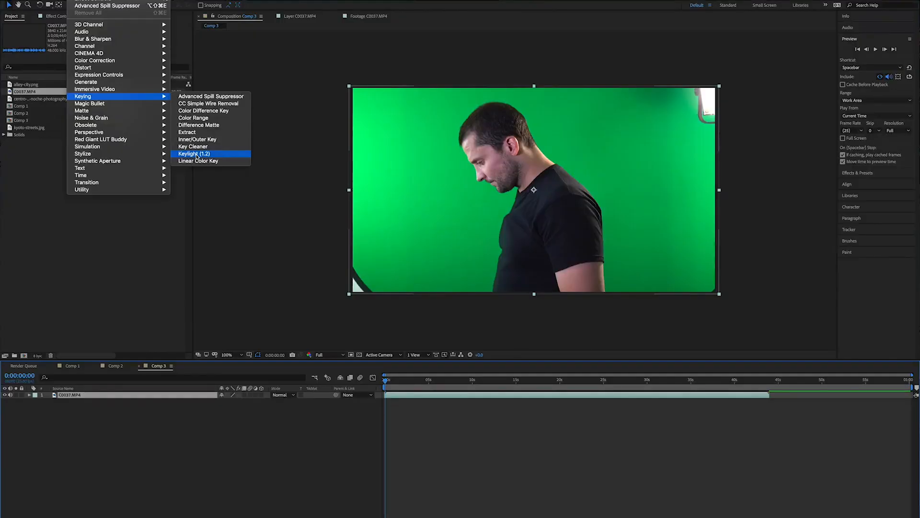
left_click(190, 154)
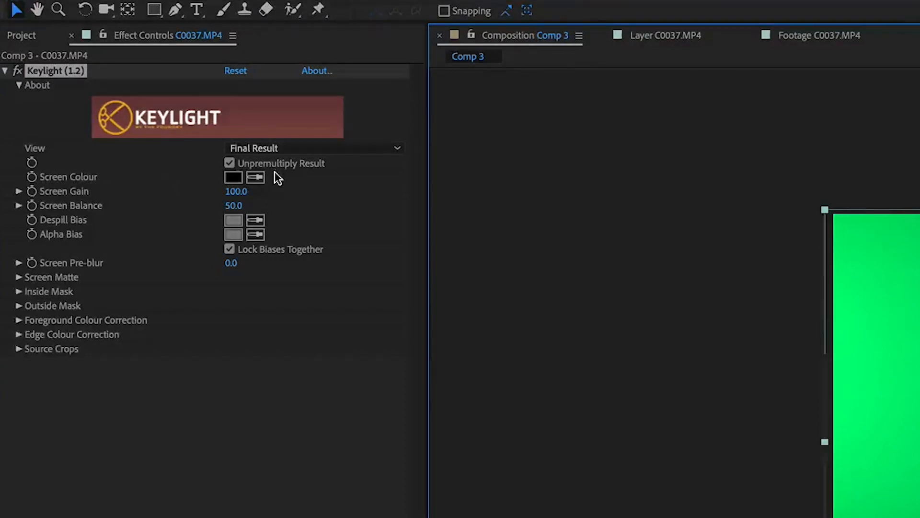
- Sample the green background near the neck as Keylight's Screen Colour with the eyedropper
left_click(256, 177)
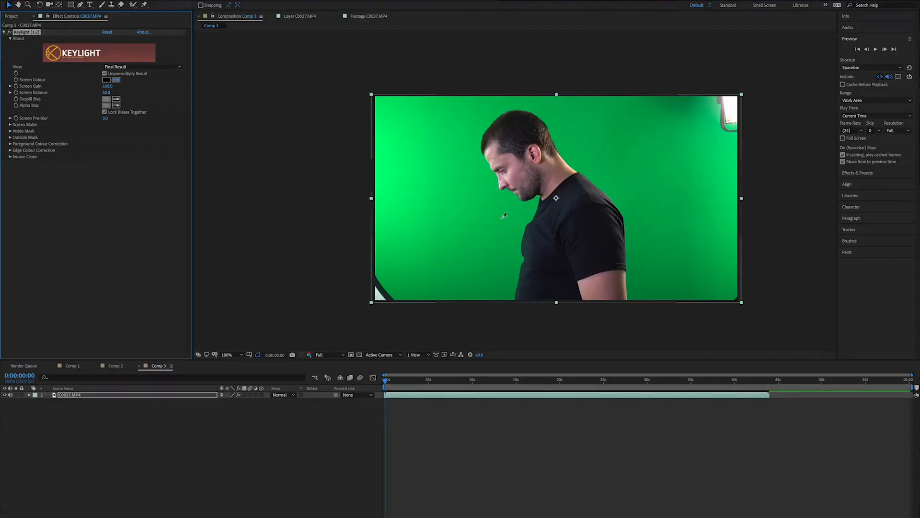
left_click(116, 80)
left_click(116, 80)
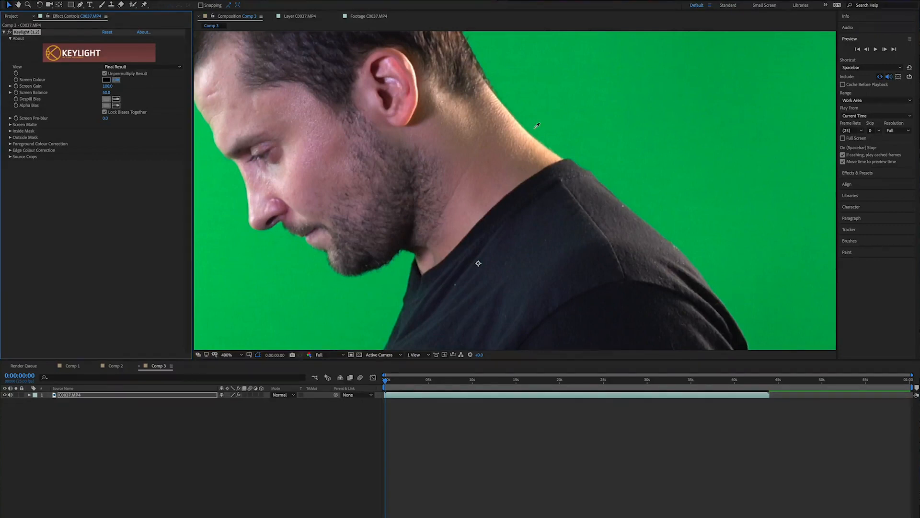
left_click(567, 150)
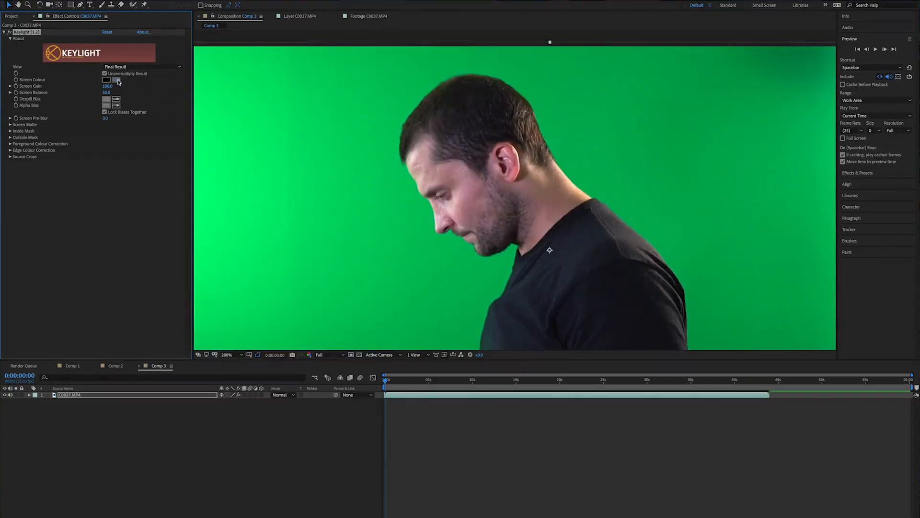
left_click(585, 182)
scroll(504, 177, "down", 1)
scroll(504, 177, "down", 1)
scroll(504, 178, "up", 1)
scroll(504, 177, "up", 1)
scroll(505, 178, "down", 1)
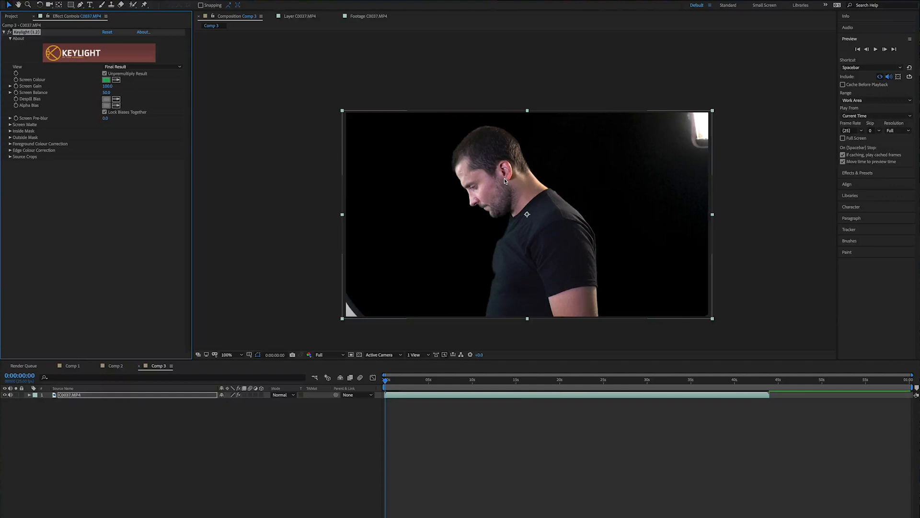
- Switch Keylight's View to Combined Matte
left_click(146, 67)
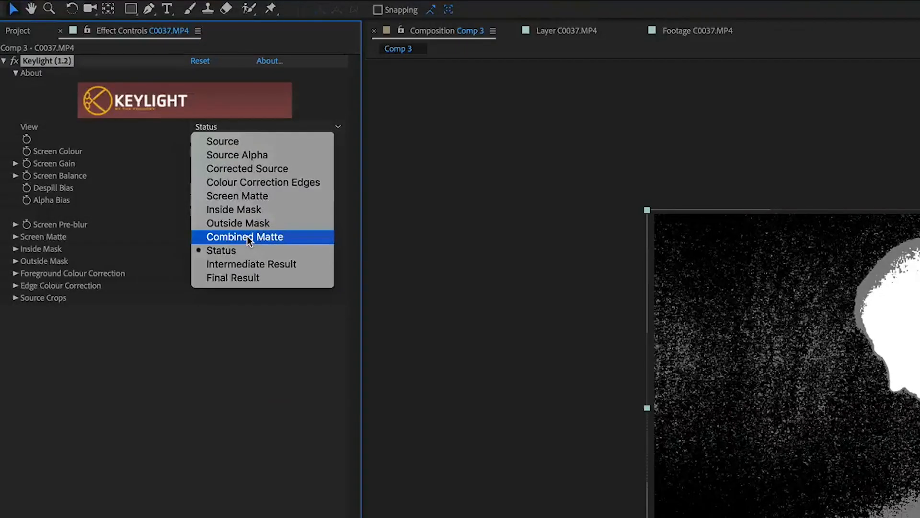
left_click(130, 124)
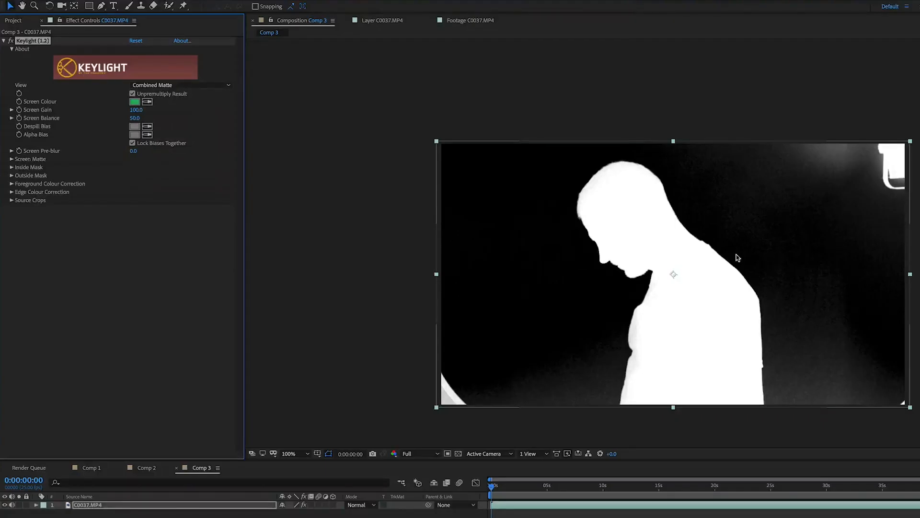
scroll(919, 381, "up", 3)
- Inspect the matte edges around the head, chin and shoulder at high zoom
key("space")
left_click_drag(696, 235, 710, 149)
scroll(724, 243, "down", 2)
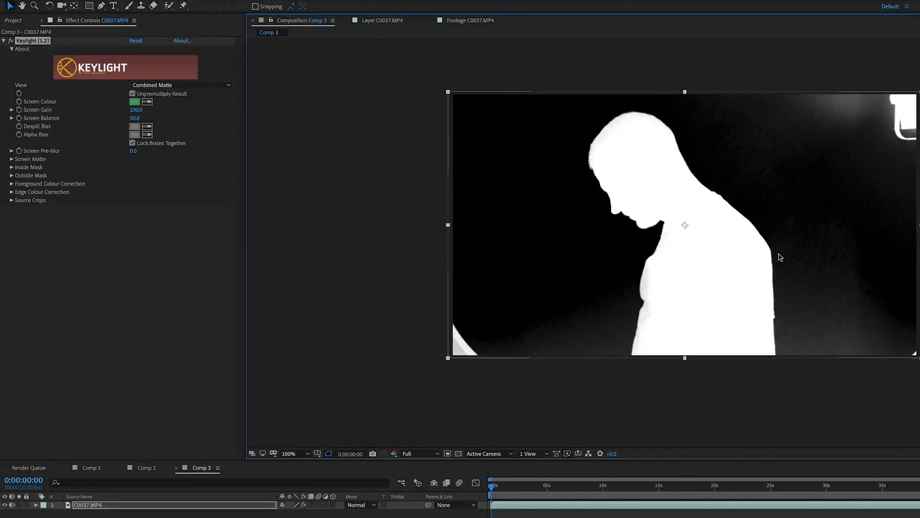
scroll(824, 290, "up", 2)
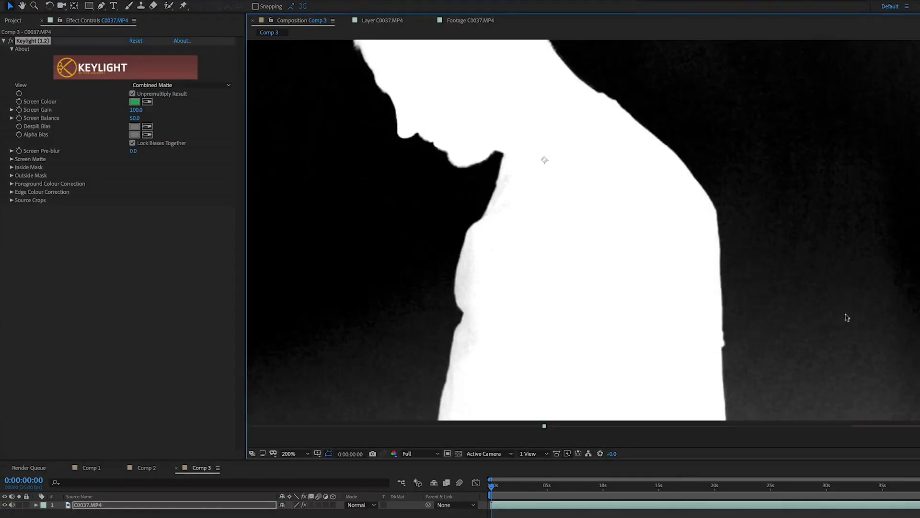
left_click_drag(534, 300, 758, 171)
left_click_drag(916, 54, 757, 262)
left_click_drag(855, 57, 806, 203)
scroll(709, 209, "up", 4)
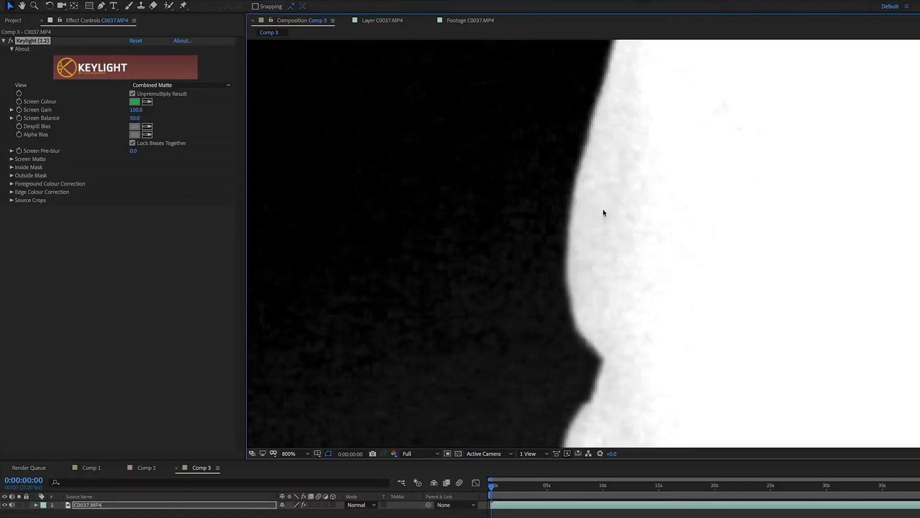
scroll(636, 257, "down", 1)
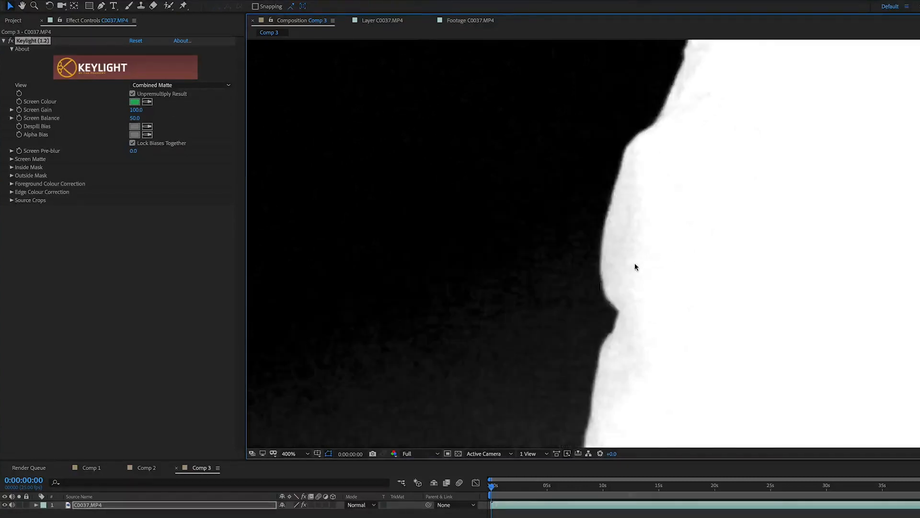
key("h")
left_click_drag(730, 173, 709, 312)
key("v")
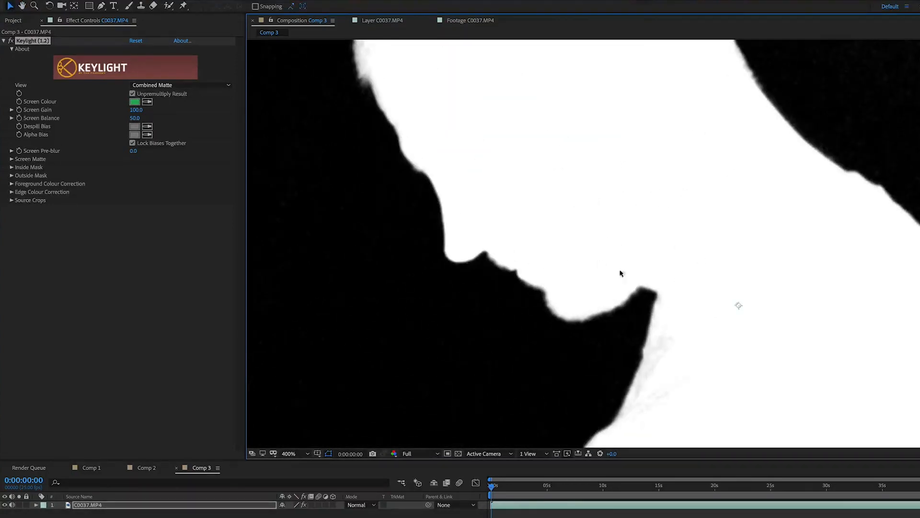
scroll(916, 247, "down", 4)
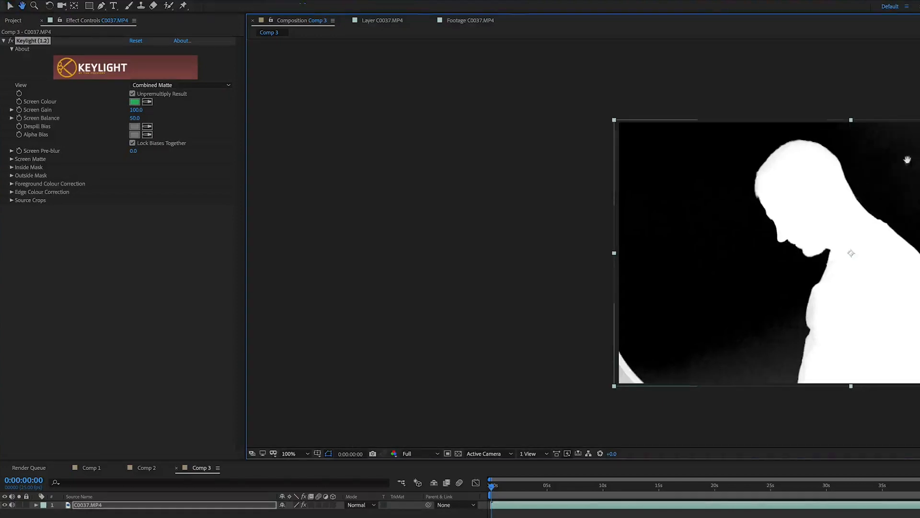
left_click_drag(901, 250, 650, 178)
scroll(607, 235, "up", 2)
left_click_drag(847, 175, 866, 188)
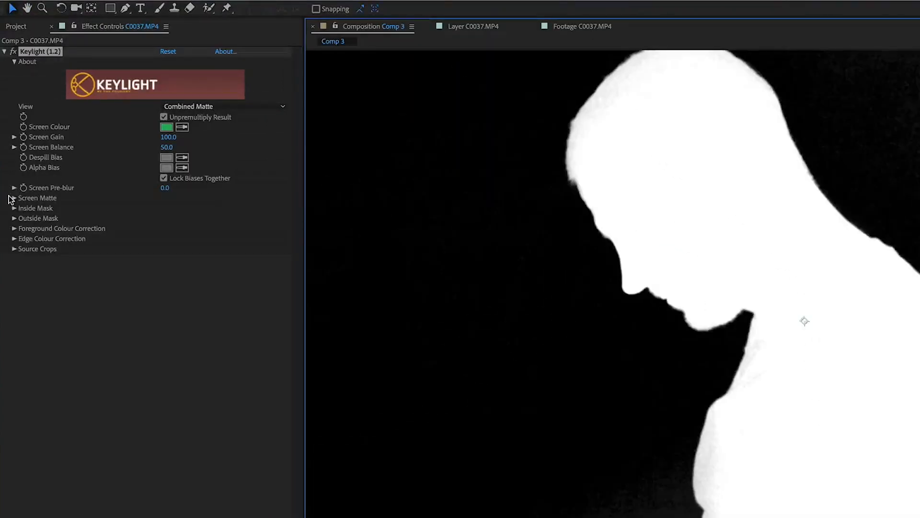
- Expand the Screen Matte settings and set Clip Black to 28.0
left_click(13, 199)
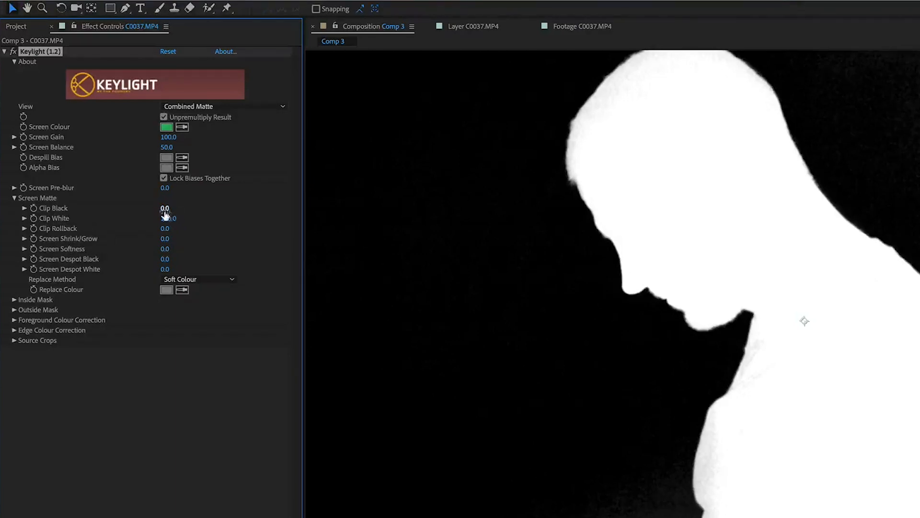
left_click_drag(165, 211, 172, 212)
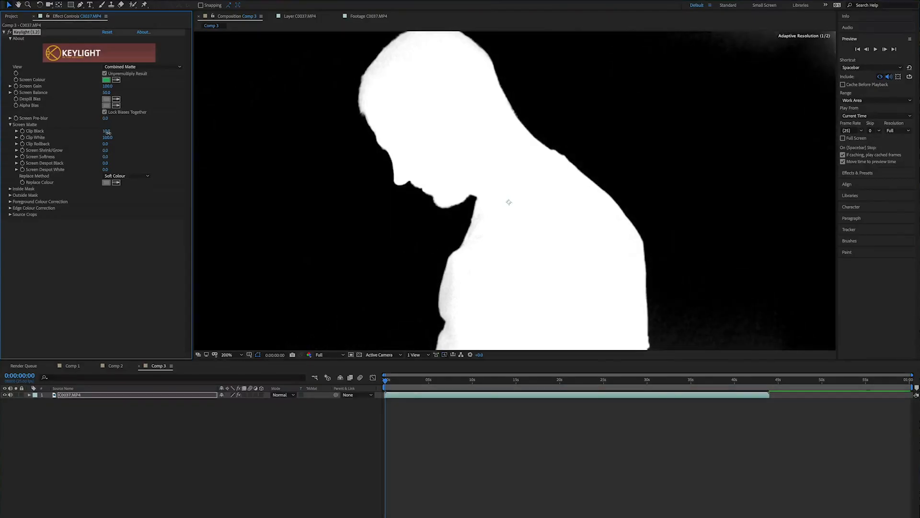
scroll(718, 244, "down", 1)
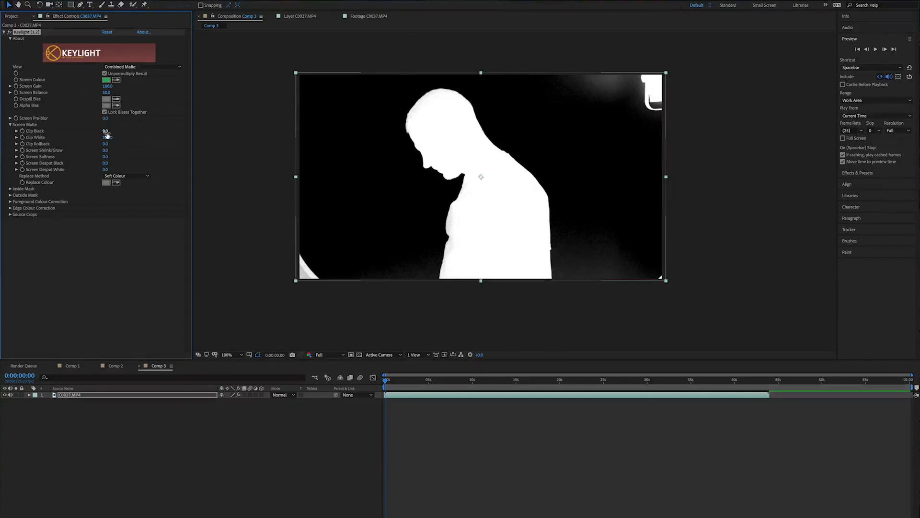
left_click_drag(107, 132, 116, 135)
- Lower Clip White to 82.0 while checking the shoulder edge
scroll(481, 219, "up", 3)
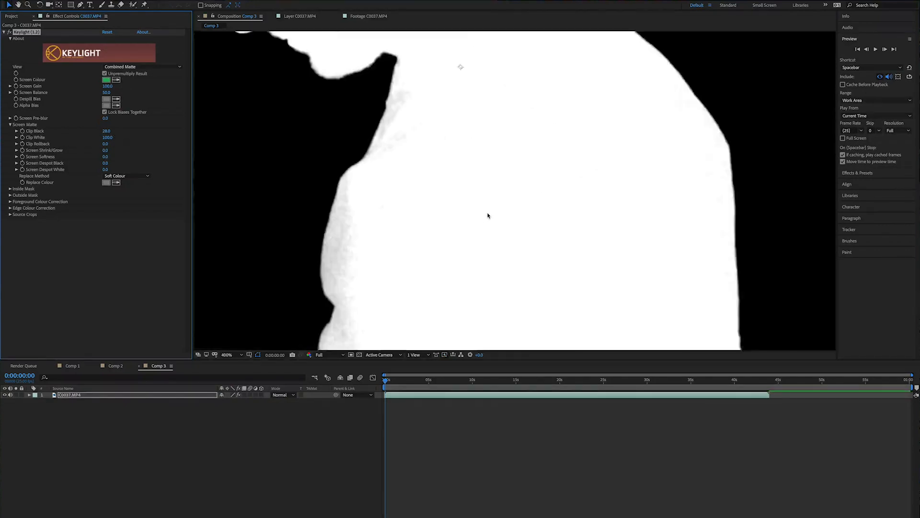
scroll(487, 214, "down", 1)
left_click_drag(689, 112, 695, 256)
left_click_drag(692, 210, 704, 148)
scroll(554, 215, "down", 1)
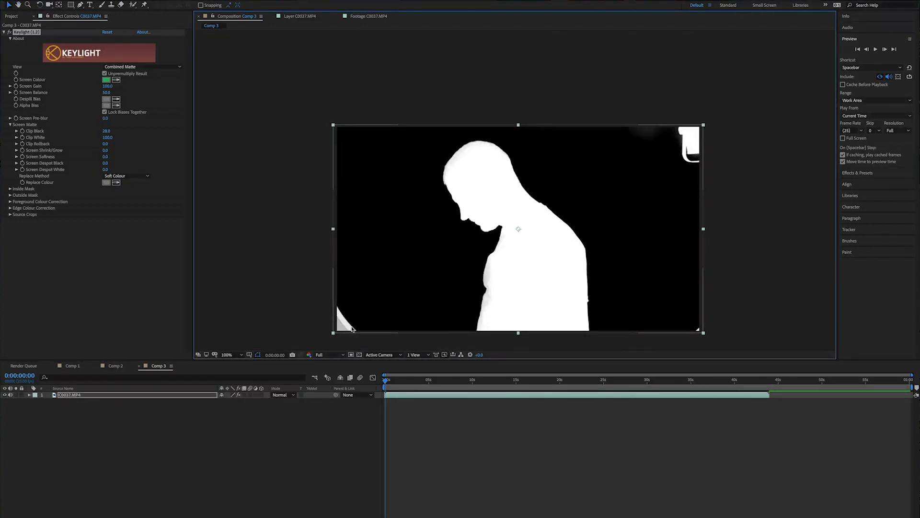
scroll(476, 278, "up", 2)
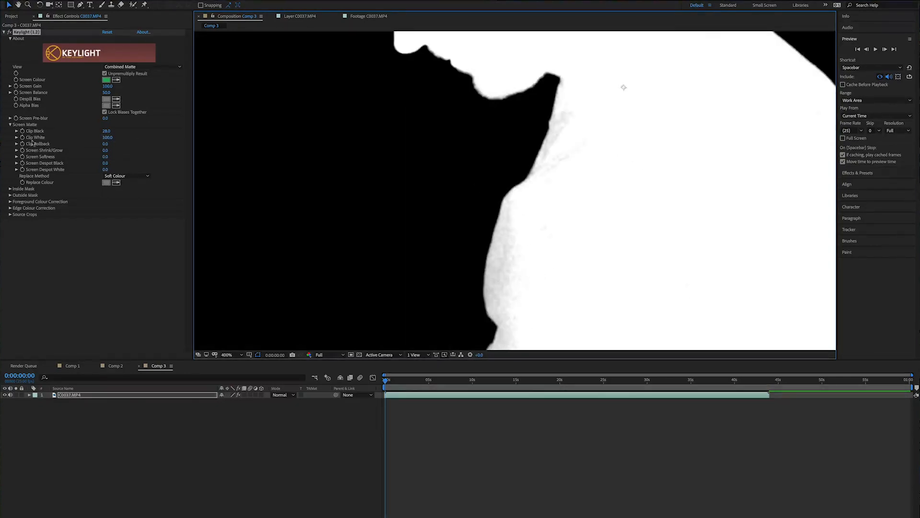
left_click_drag(102, 137, 102, 140)
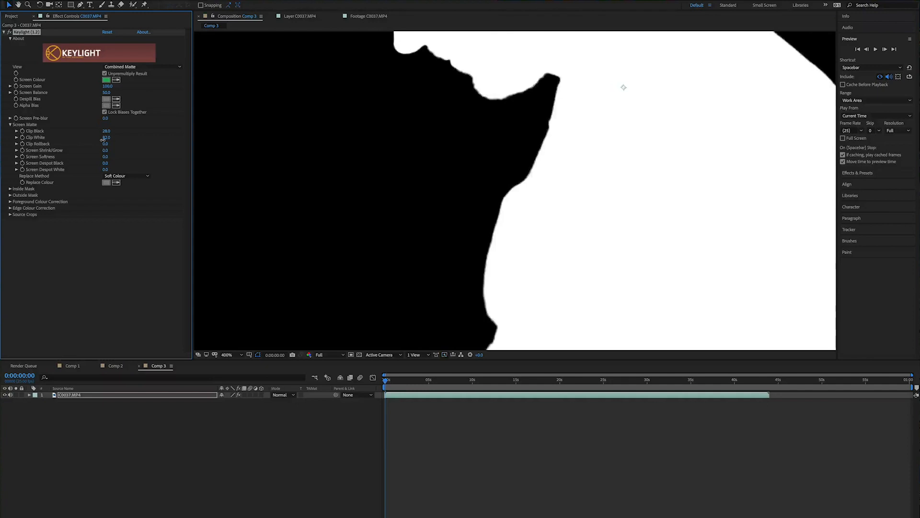
- Fine-tune Clip White to 79.0 so the subject's matte is solid white
scroll(581, 185, "down", 2)
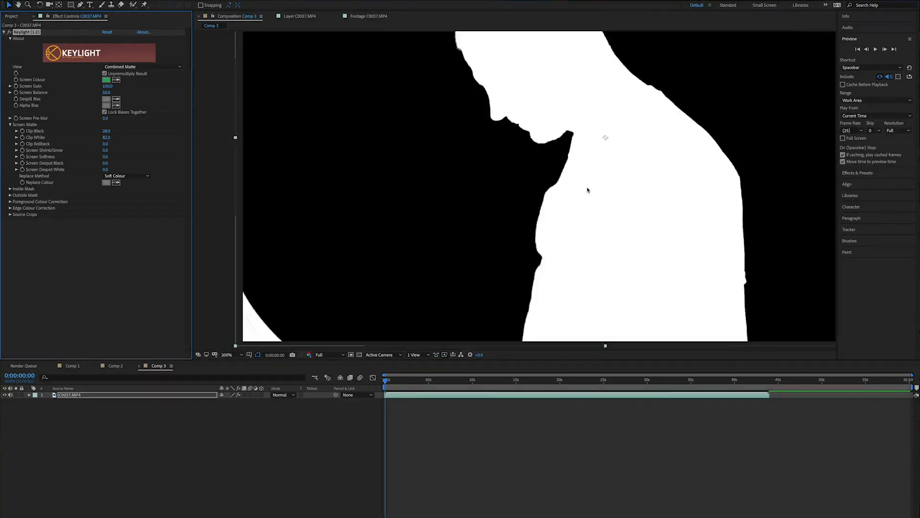
left_click_drag(605, 125, 578, 159)
mouse_move(106, 138)
left_mouse_down()
mouse_move(46, 145)
mouse_move(120, 142)
left_mouse_up()
left_click_drag(120, 142, 114, 142)
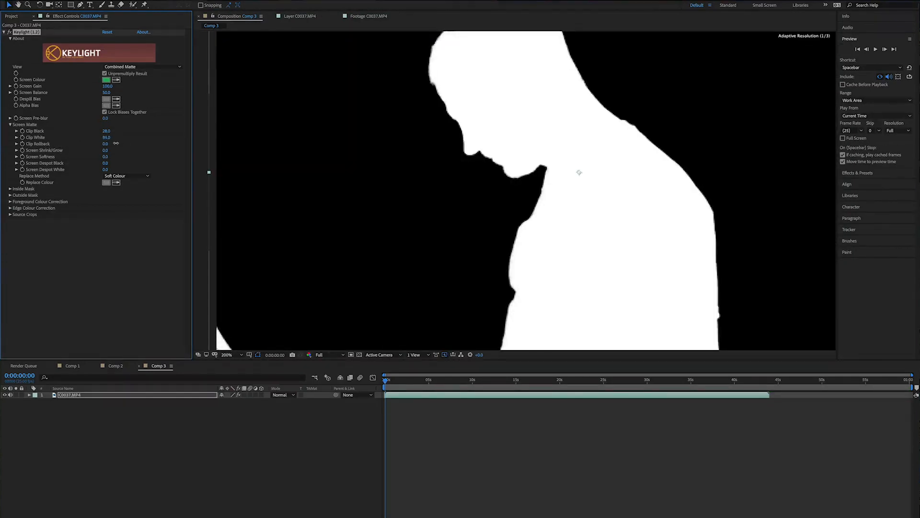
scroll(491, 232, "up", 1)
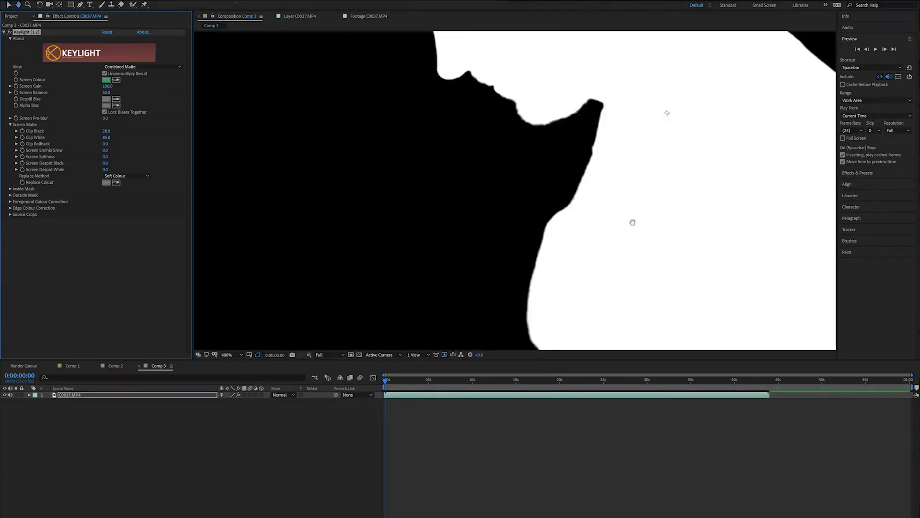
left_click_drag(630, 220, 487, 108)
left_click_drag(108, 139, 112, 140)
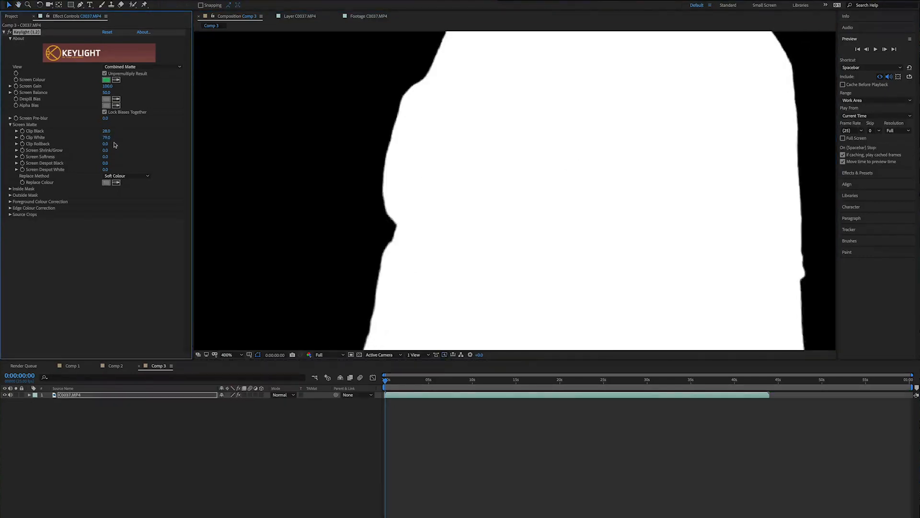
scroll(582, 198, "down", 2)
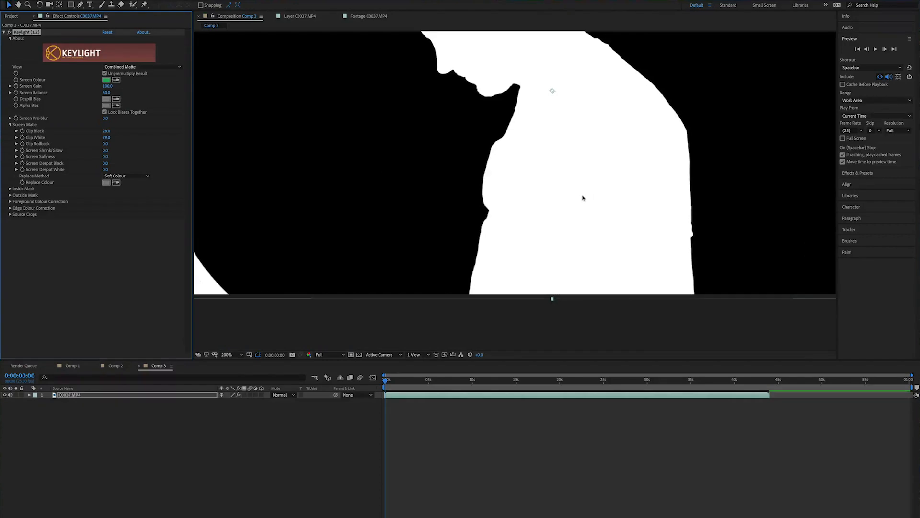
scroll(590, 196, "down", 1)
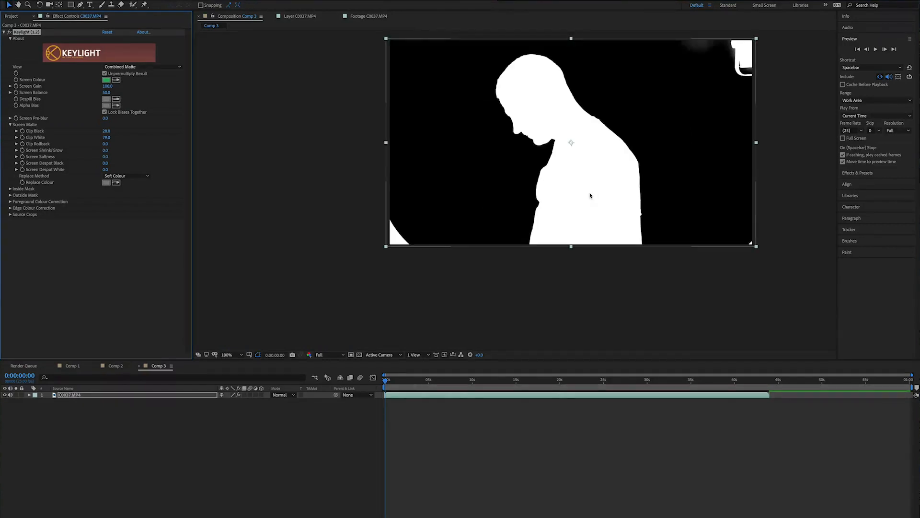
- Switch the Keylight view to Final Result
scroll(585, 183, "up", 1)
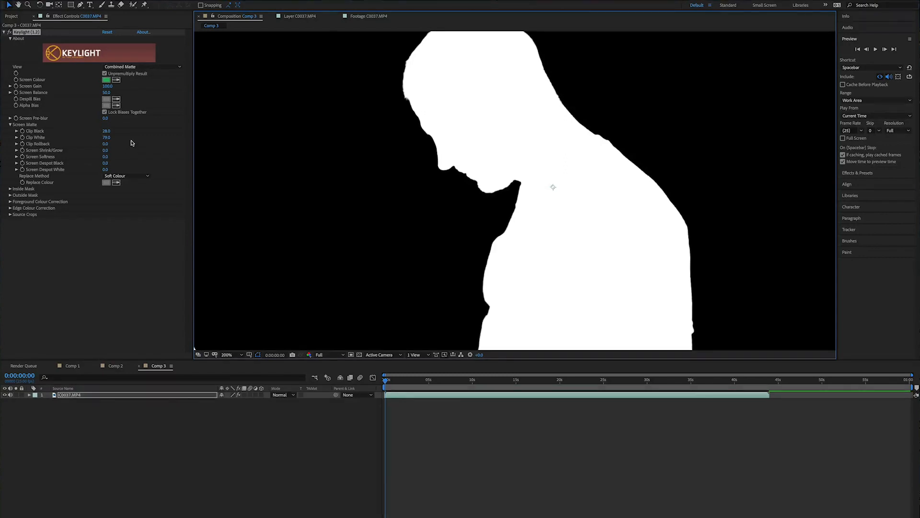
left_click(135, 67)
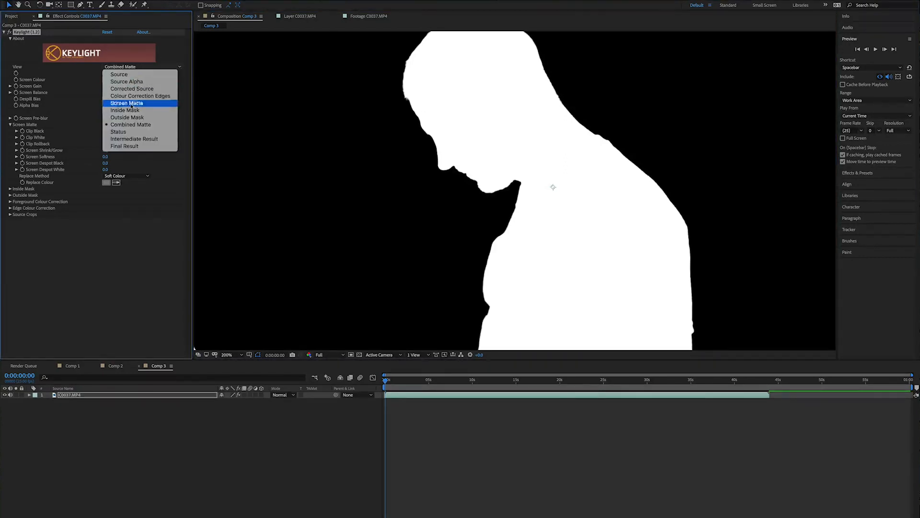
left_click(124, 146)
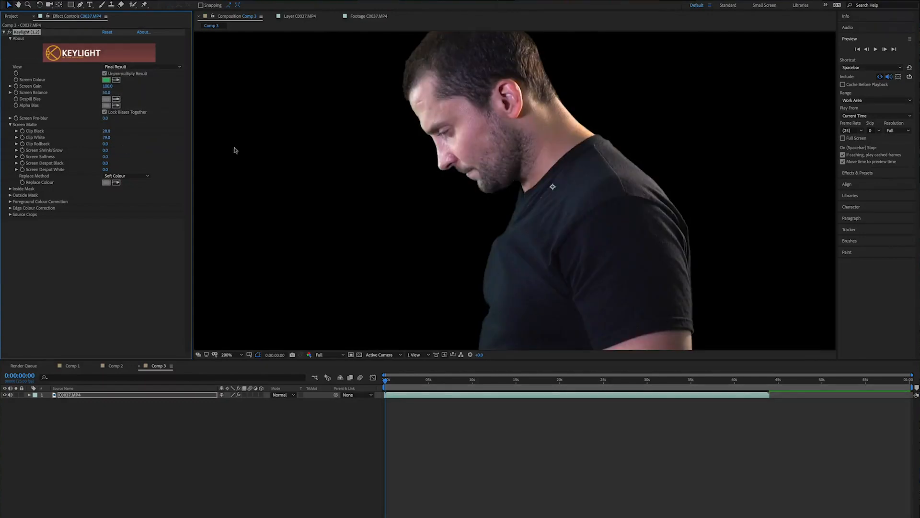
- Inspect the keyed result around the face, neck and shoulder at different zoom levels
scroll(625, 176, "down", 4)
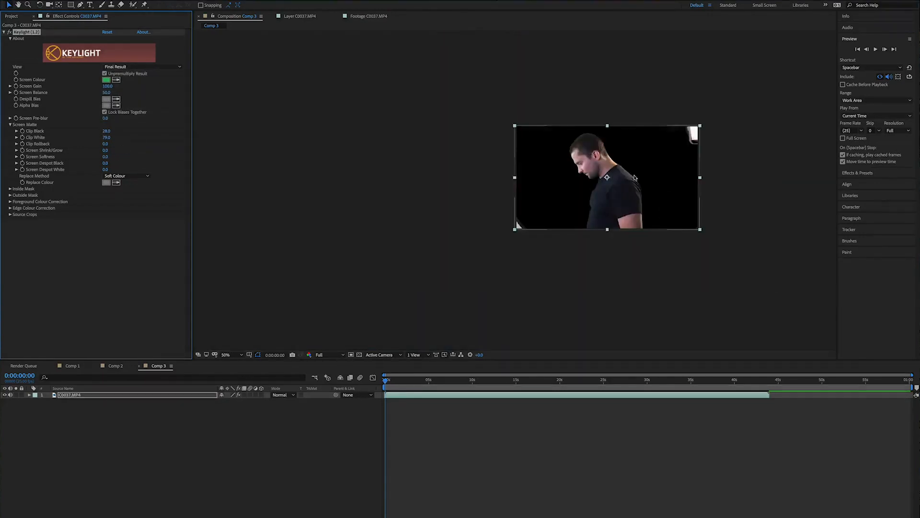
scroll(634, 178, "up", 4)
scroll(636, 177, "up", 1)
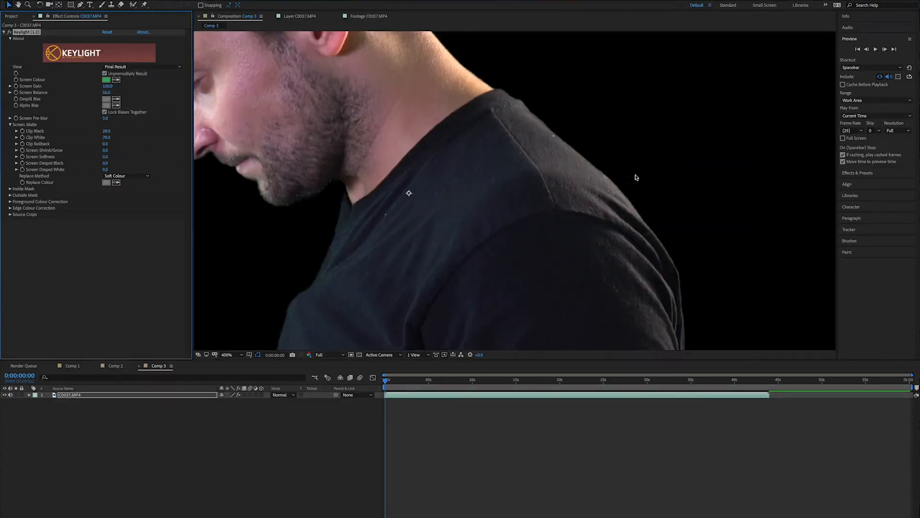
scroll(636, 178, "down", 4)
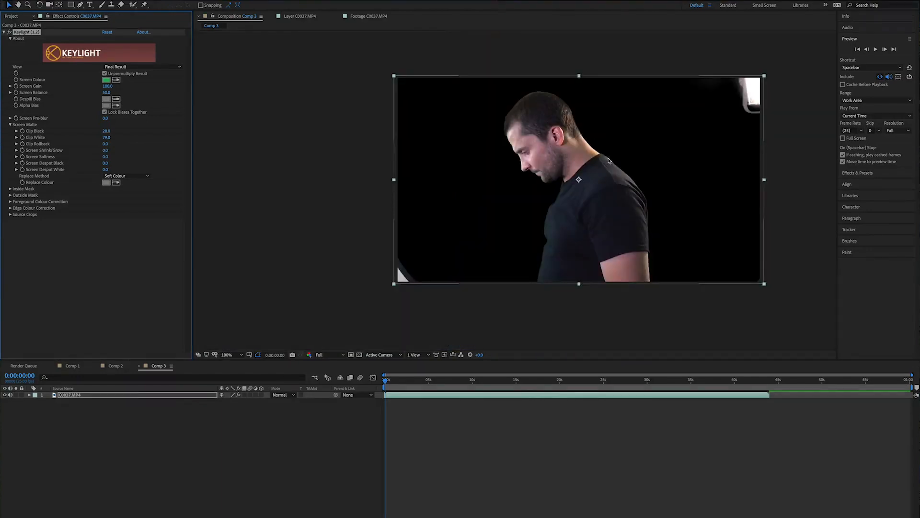
scroll(608, 161, "up", 1)
scroll(554, 146, "up", 1)
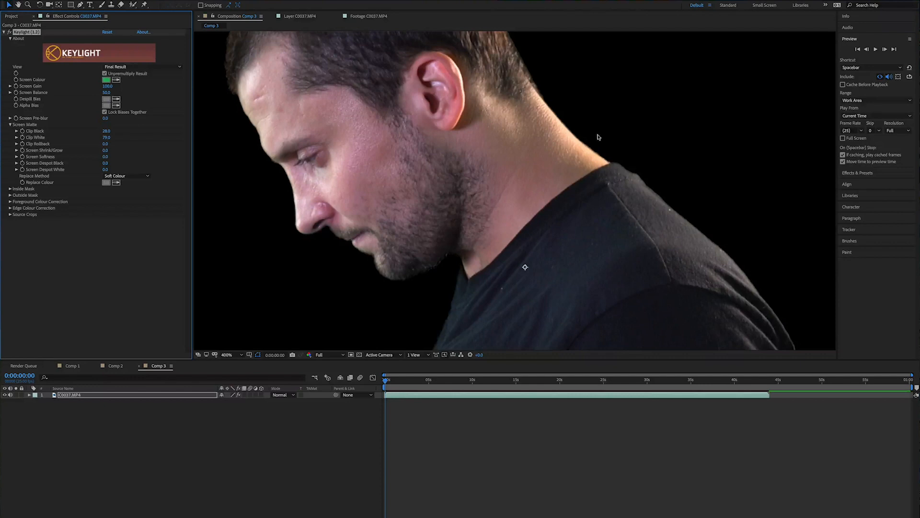
scroll(550, 154, "down", 1)
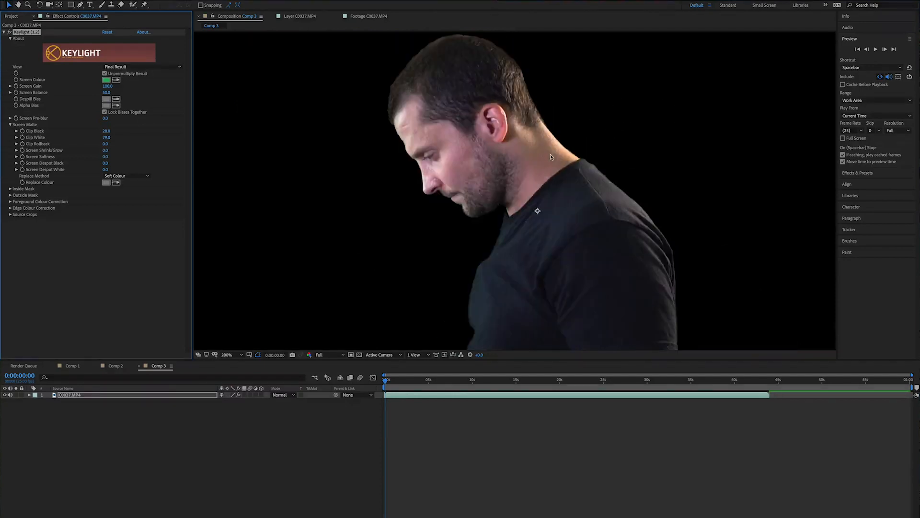
scroll(551, 225, "up", 1)
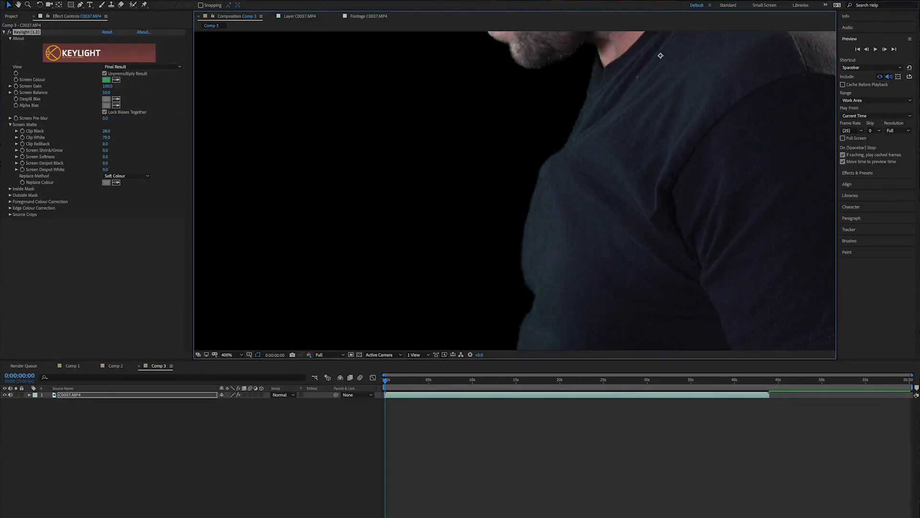
- Apply the Advanced Spill Suppressor keying effect to the layer
left_click(80, 1)
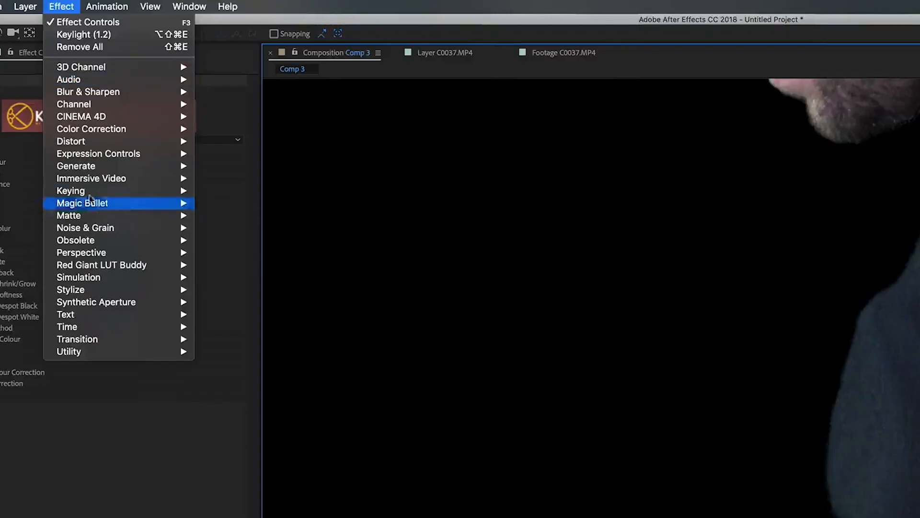
mouse_move(91, 98)
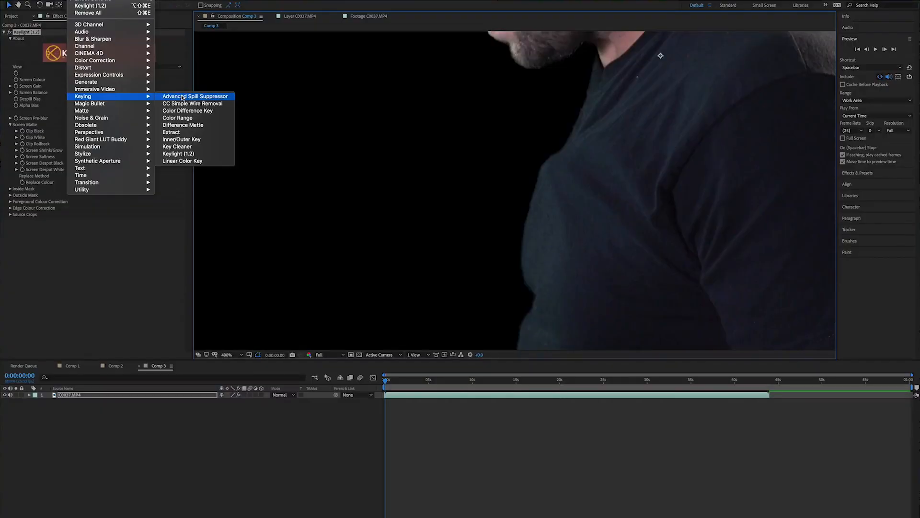
left_click(242, 191)
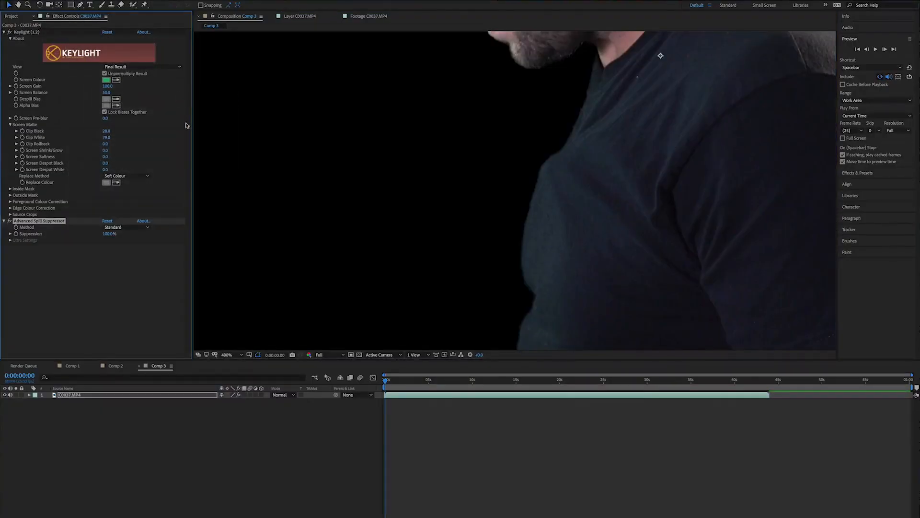
- Switch the spill suppressor method to Ultra and set its Tolerance to 94.0
left_click(123, 230)
left_click(119, 243)
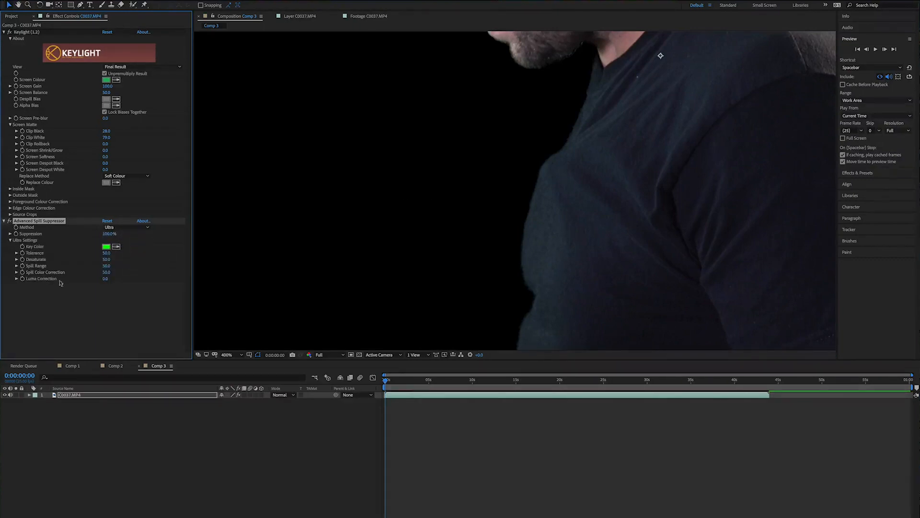
left_click_drag(118, 253, 151, 254)
scroll(548, 225, "down", 2)
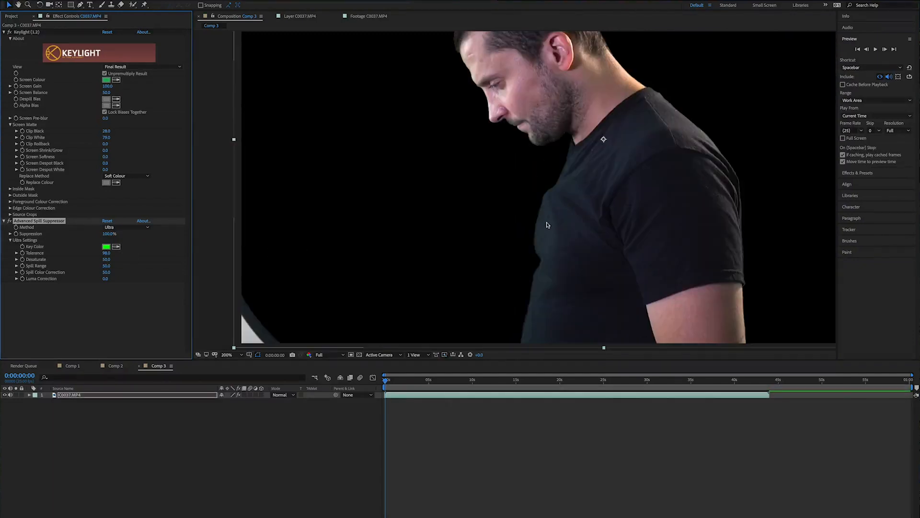
left_click_drag(652, 110, 643, 163)
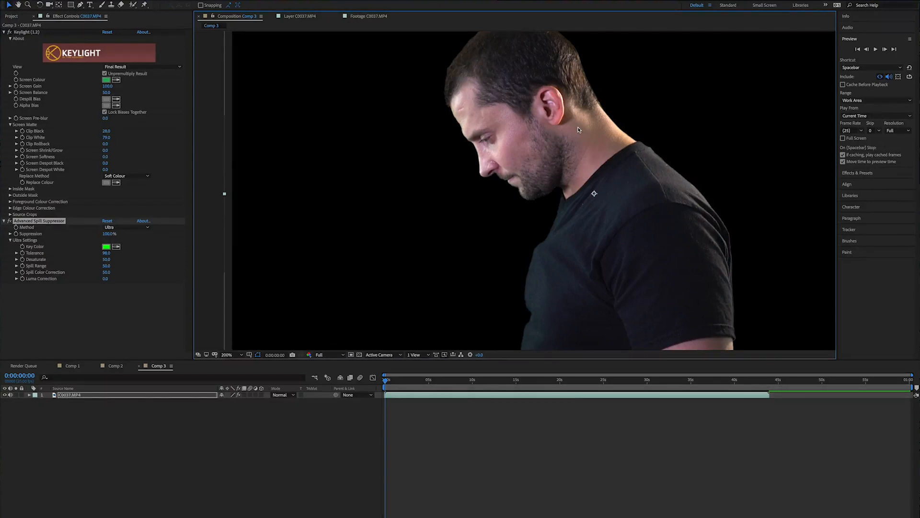
left_click_drag(105, 253, 108, 255)
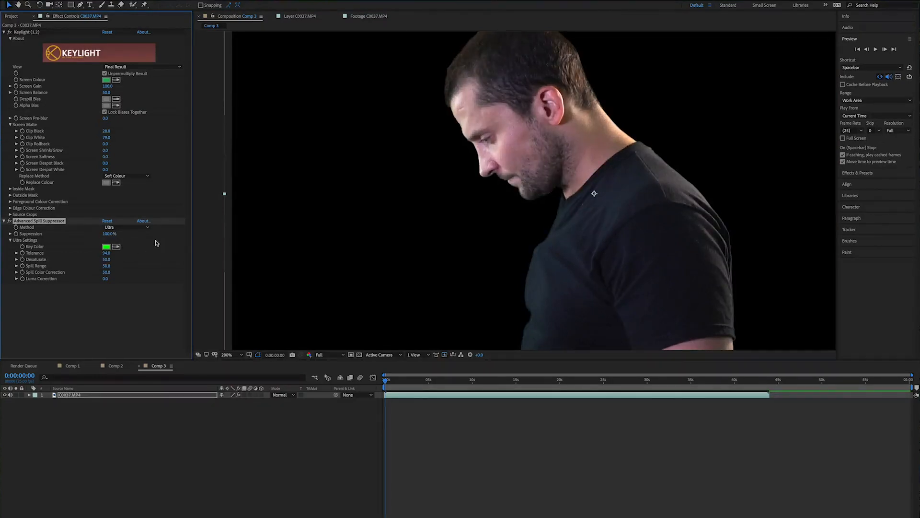
- Set the spill suppressor's Desaturate value to 57.0
left_click_drag(585, 182, 506, 122)
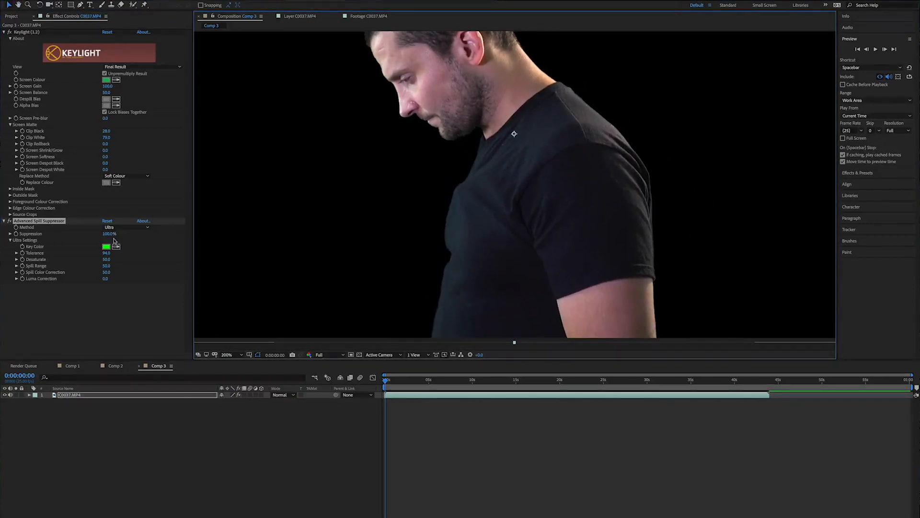
left_click(42, 327)
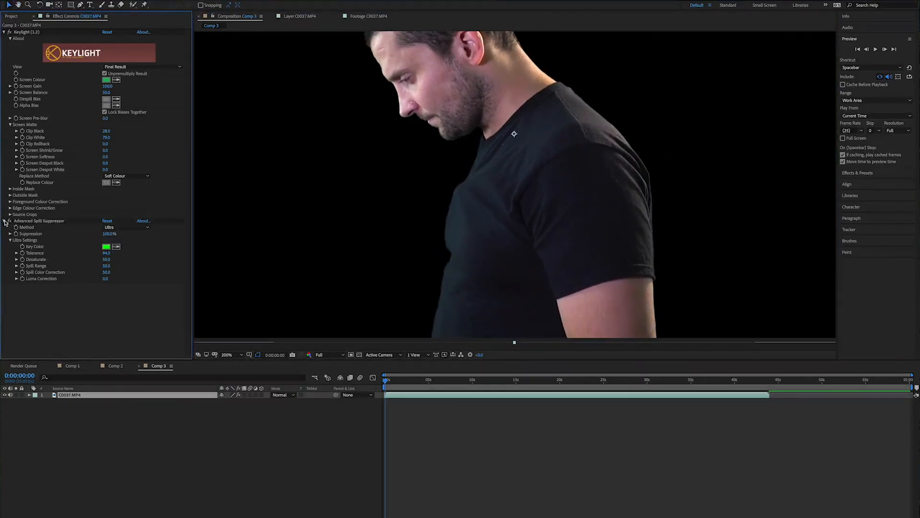
left_click(24, 222)
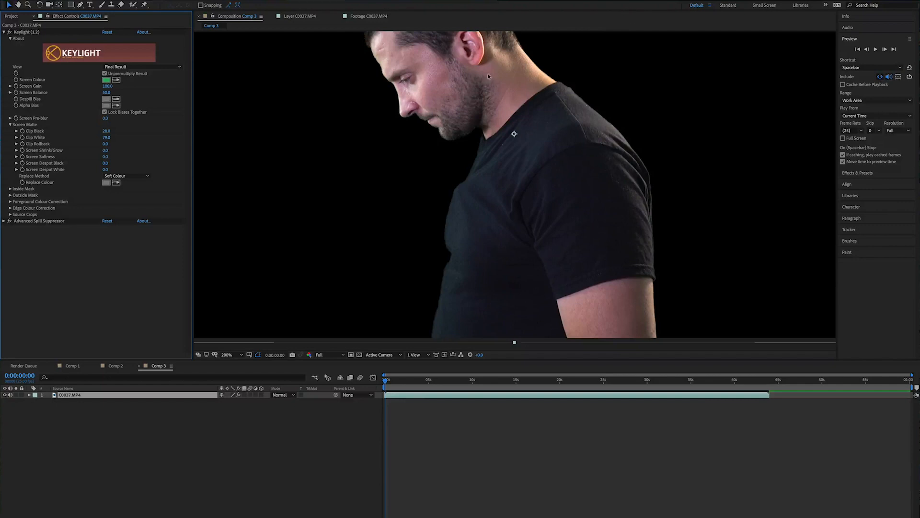
left_click(5, 221)
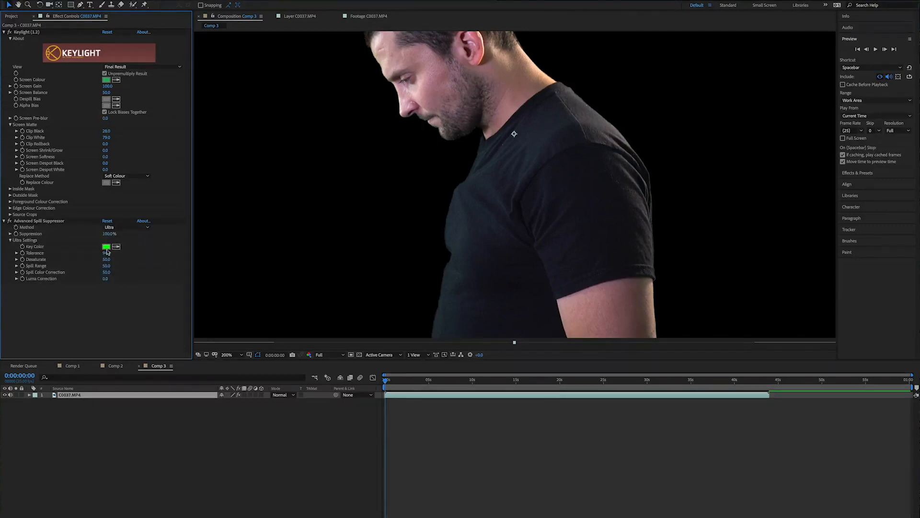
left_click_drag(106, 259, 75, 263)
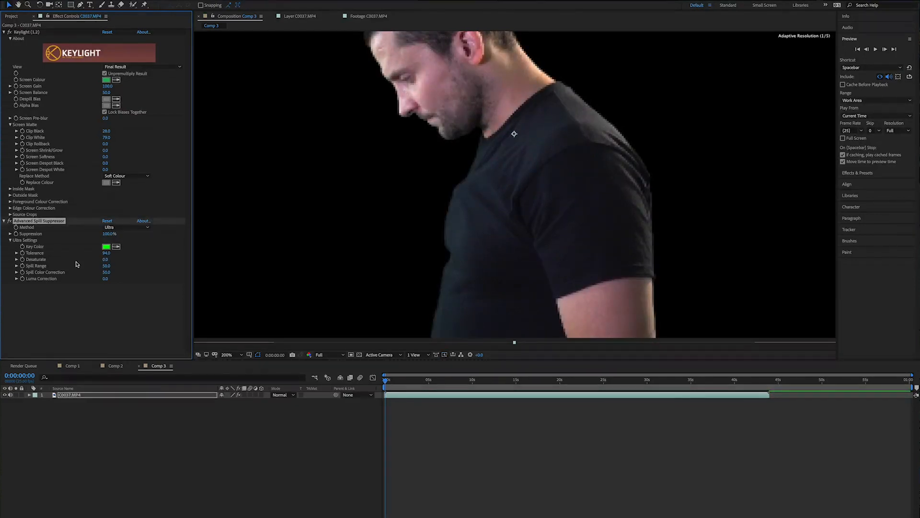
left_click_drag(104, 262, 113, 262)
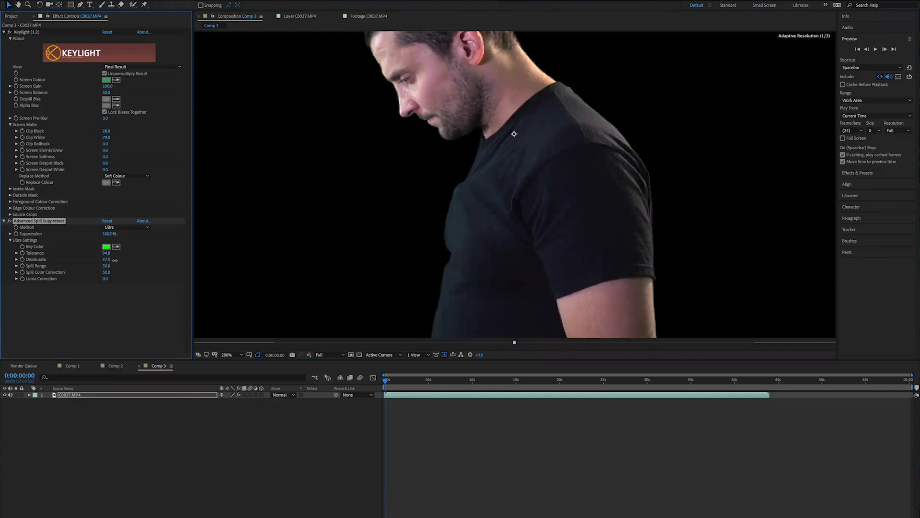
- Draw a closed Pen-tool mask around the subject, cutting out the light in the top-right and the bottom-left corner
key("space")
left_click_drag(496, 135, 504, 166)
scroll(591, 188, "down", 1)
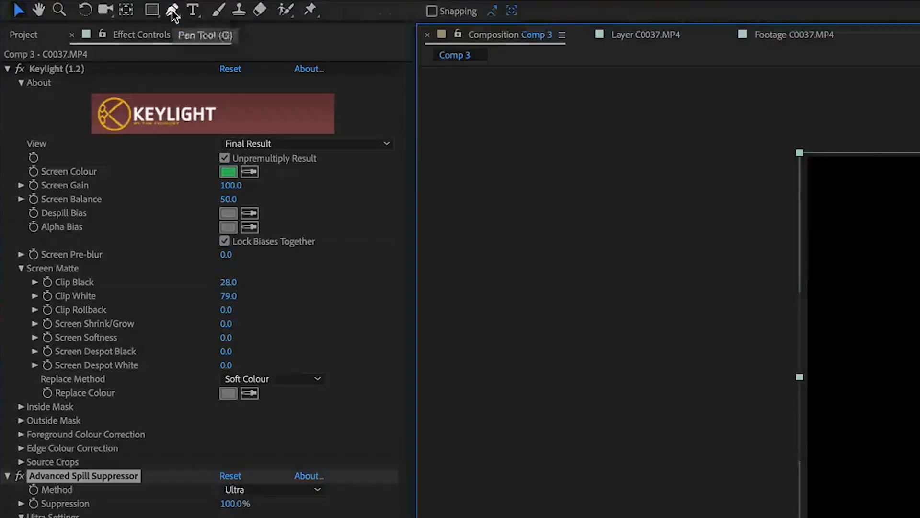
left_click(165, 11)
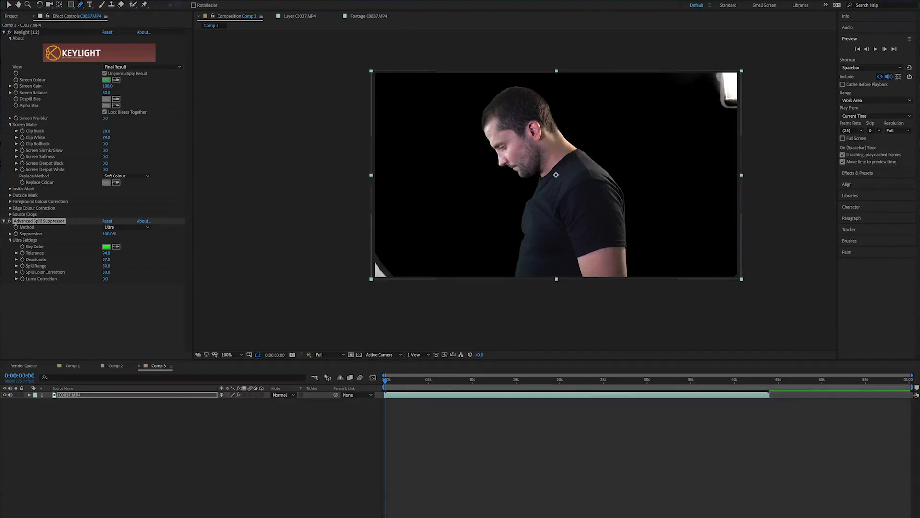
left_click(408, 395)
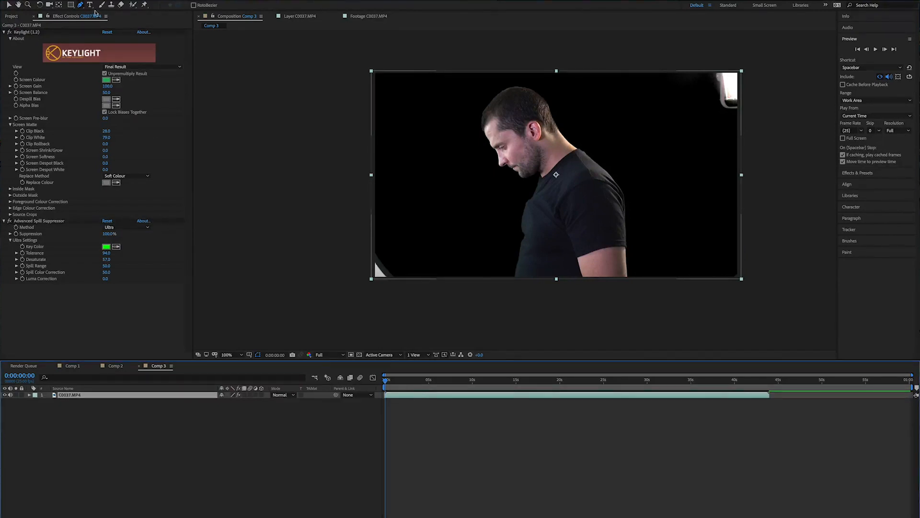
left_click(439, 83)
left_click(423, 286)
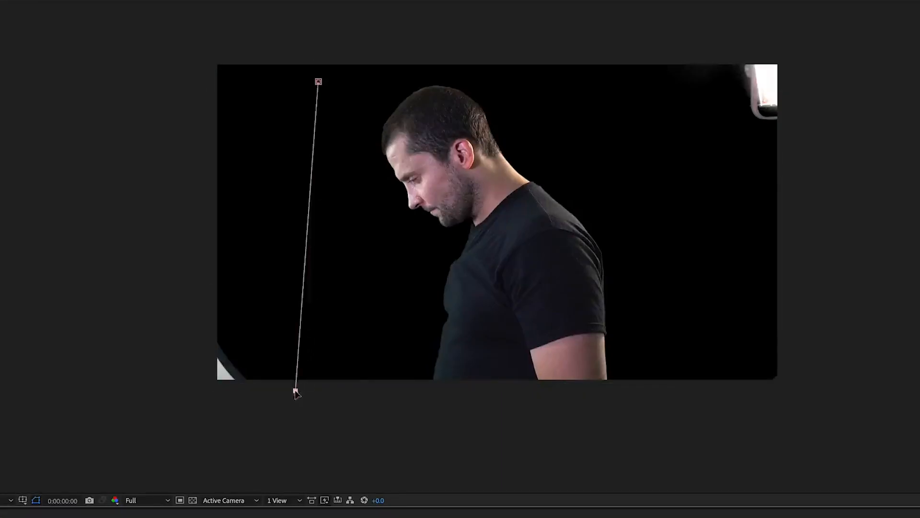
left_click(693, 400)
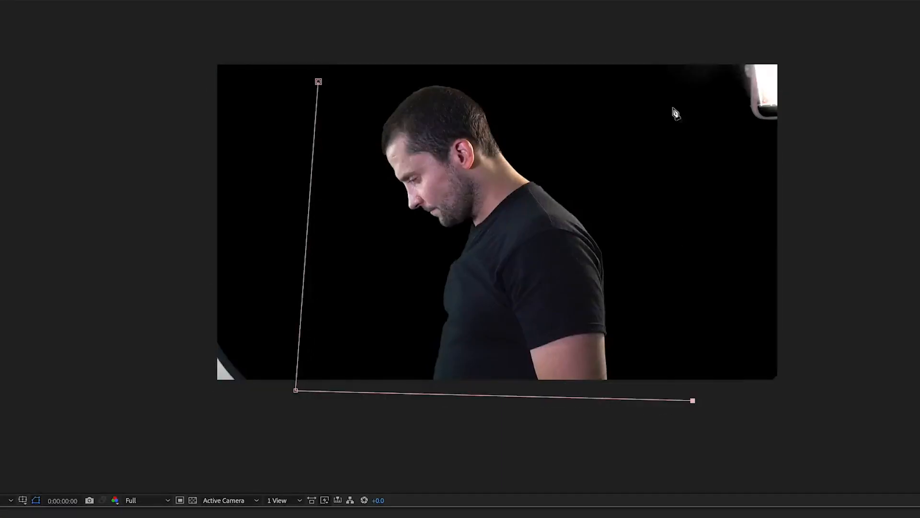
left_click(692, 128)
left_click(635, 94)
left_click_drag(626, 59, 626, 45)
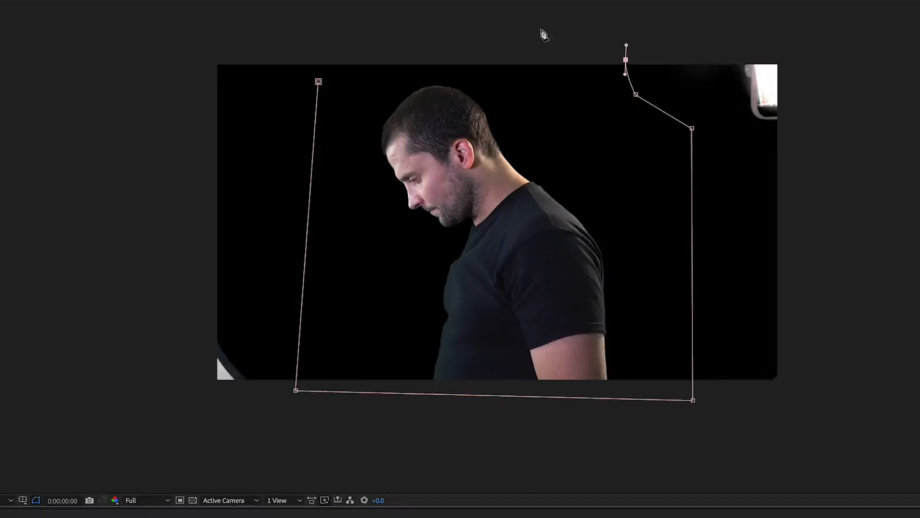
left_click(332, 37)
left_click(319, 82)
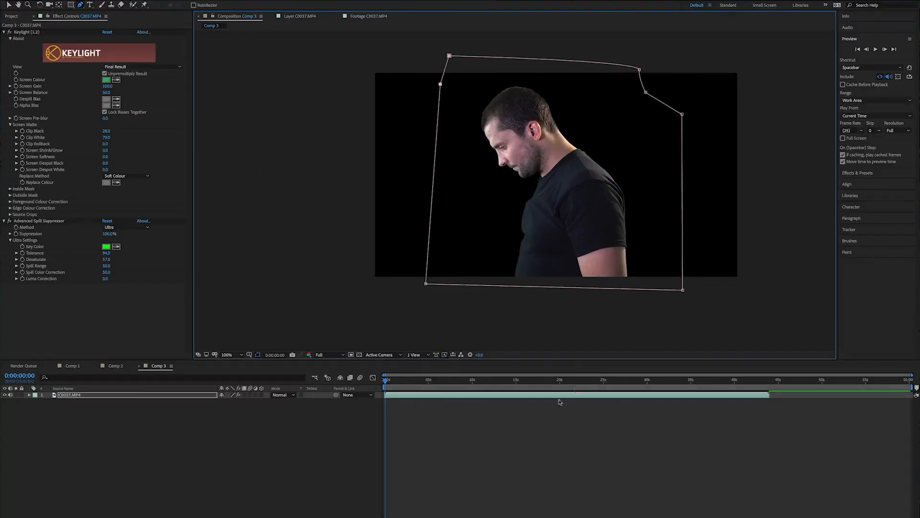
- Scrub through the timeline to check the mask against the subject's movement
left_click(517, 422)
left_click(518, 399)
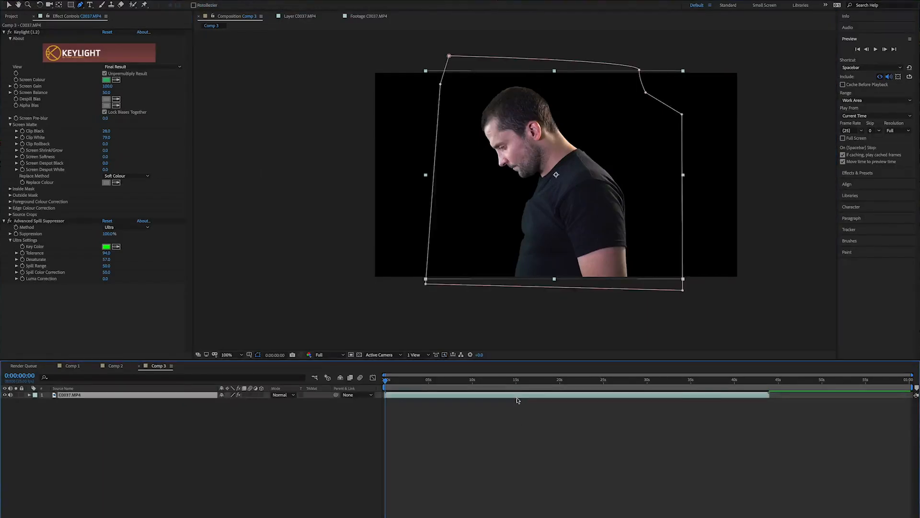
left_click_drag(388, 382, 442, 380)
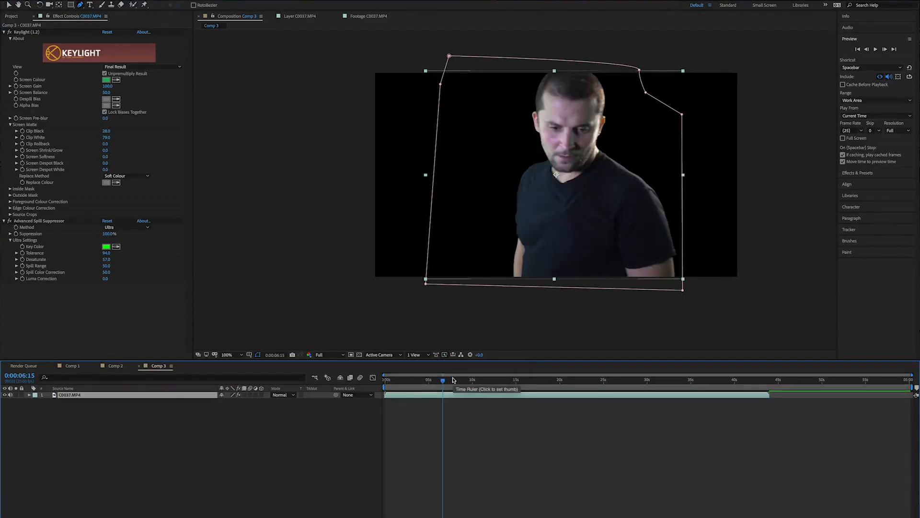
left_click_drag(470, 381, 477, 381)
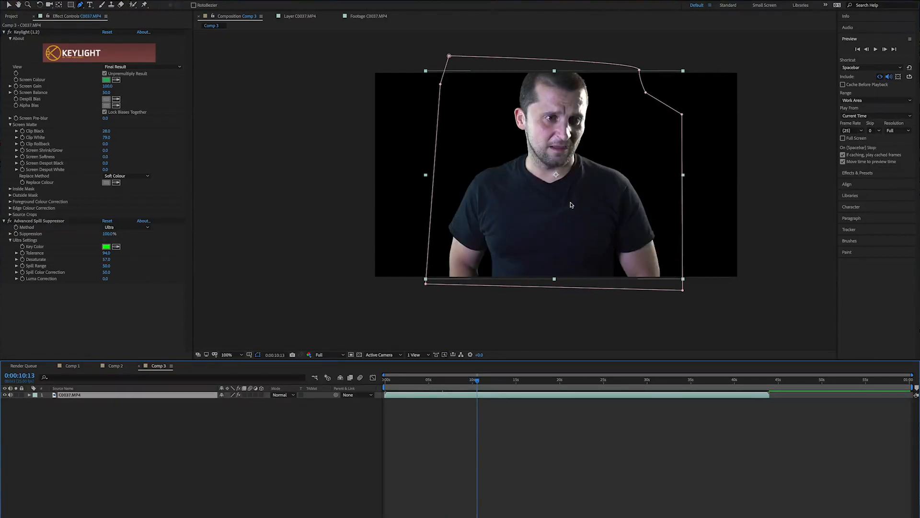
scroll(571, 205, "up", 2)
left_click_drag(419, 174, 509, 142)
left_click_drag(611, 246, 403, 212)
left_click_drag(566, 176, 540, 201)
left_click_drag(545, 168, 734, 143)
left_click_drag(468, 181, 400, 172)
key("/")
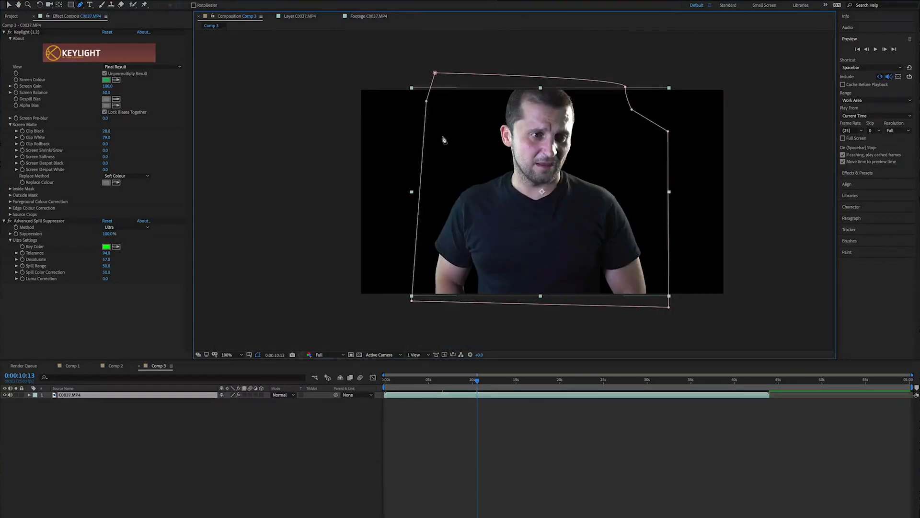
left_click(543, 427)
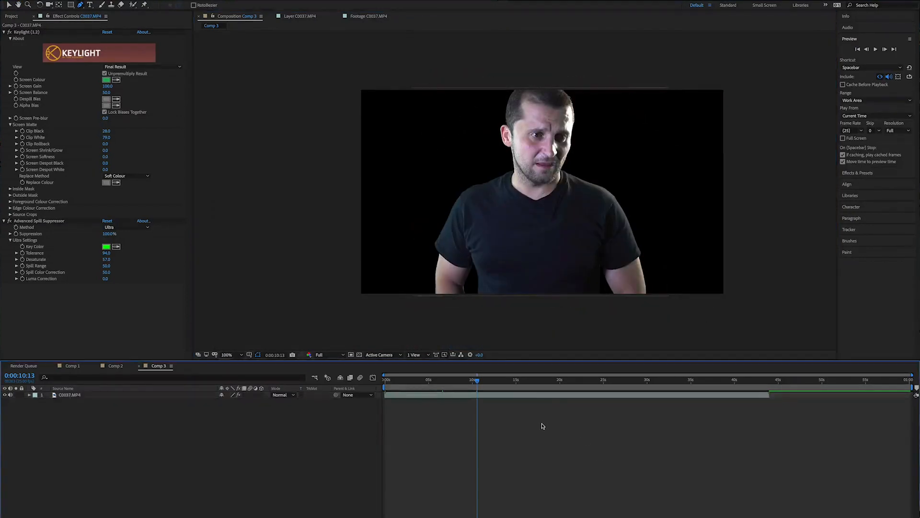
- Preview the alley background images from the project panel in the footage viewer to choose a backdrop
left_click(11, 16)
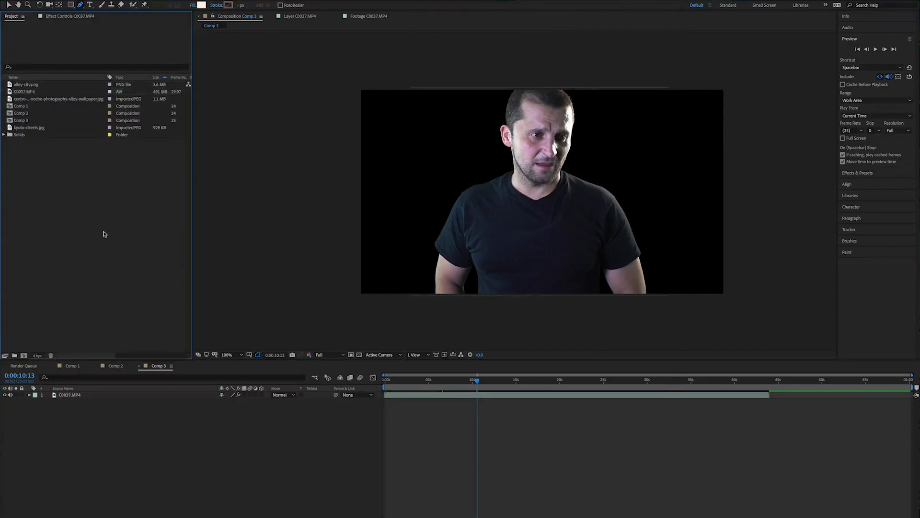
left_click(42, 101)
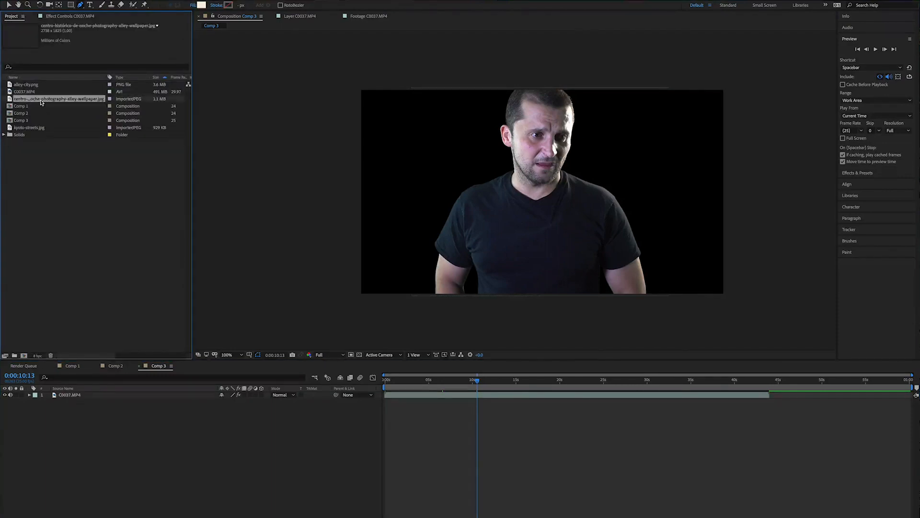
double_click(11, 99)
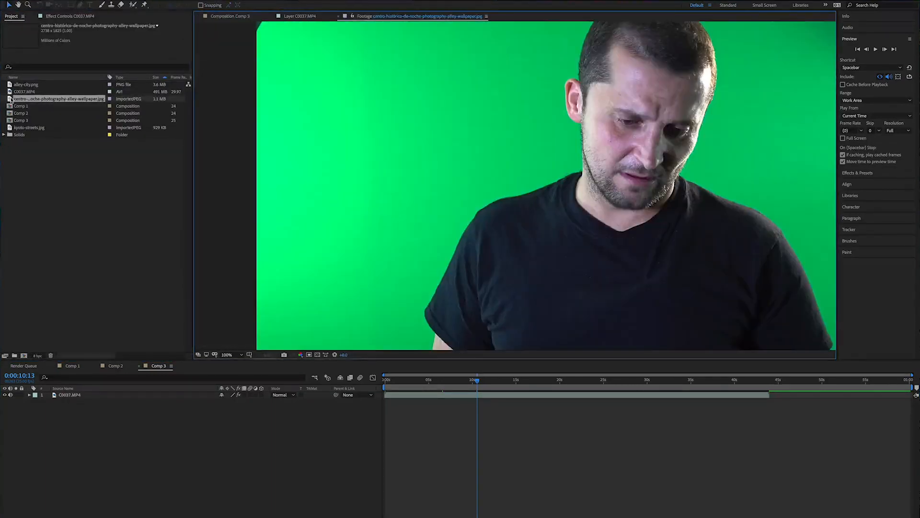
left_click(231, 16)
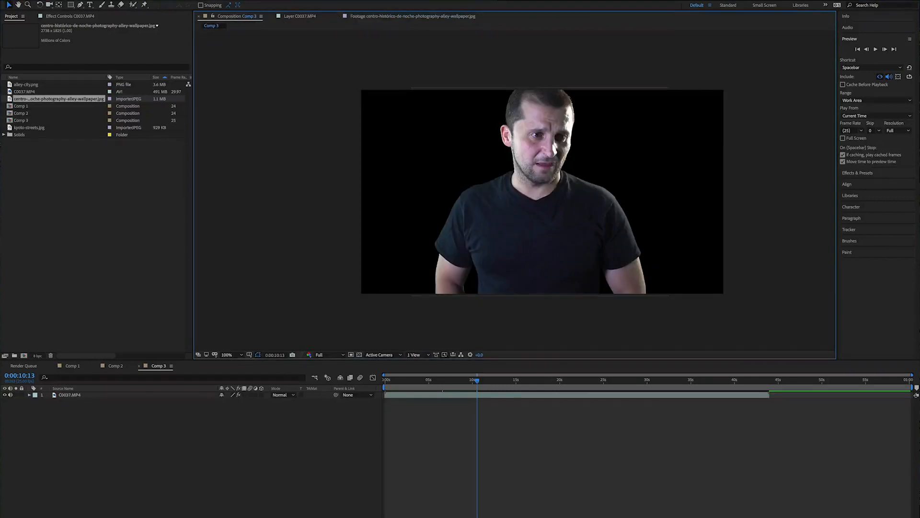
double_click(8, 85)
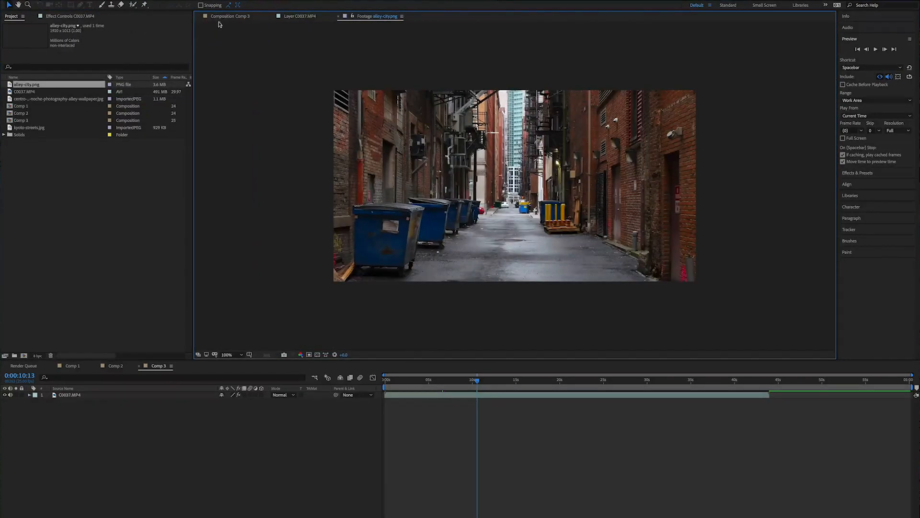
left_click(229, 16)
- Place alley-city.png in the composition beneath the C0037.MP4 layer and scale it up beyond the frame edges
left_click_drag(450, 233, 398, 405)
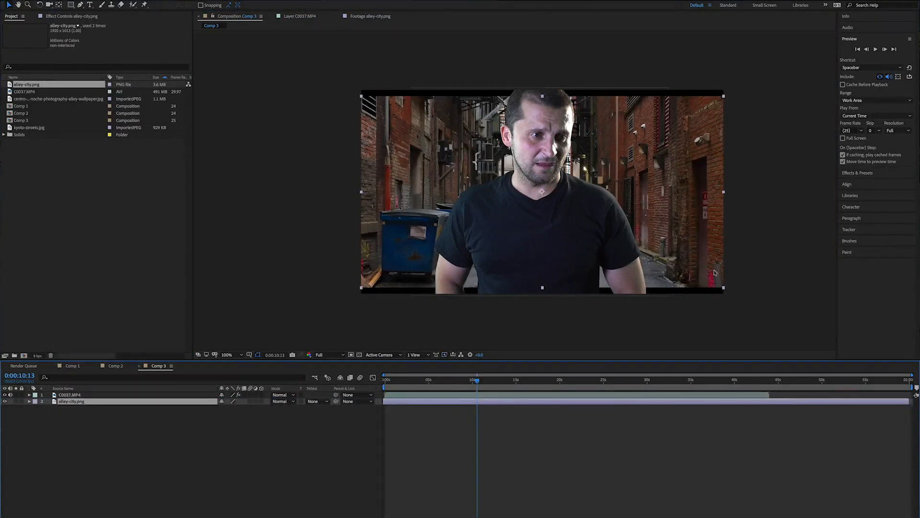
left_click_drag(724, 288, 756, 330)
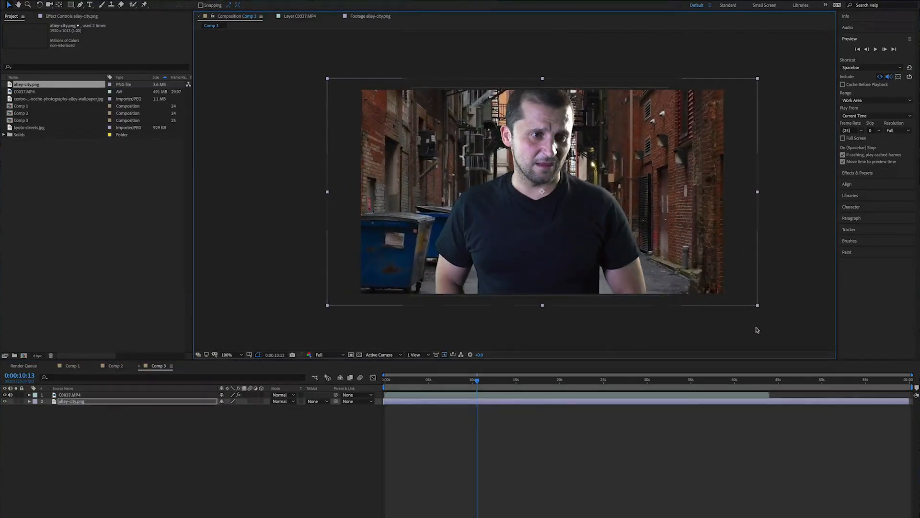
left_click(789, 259)
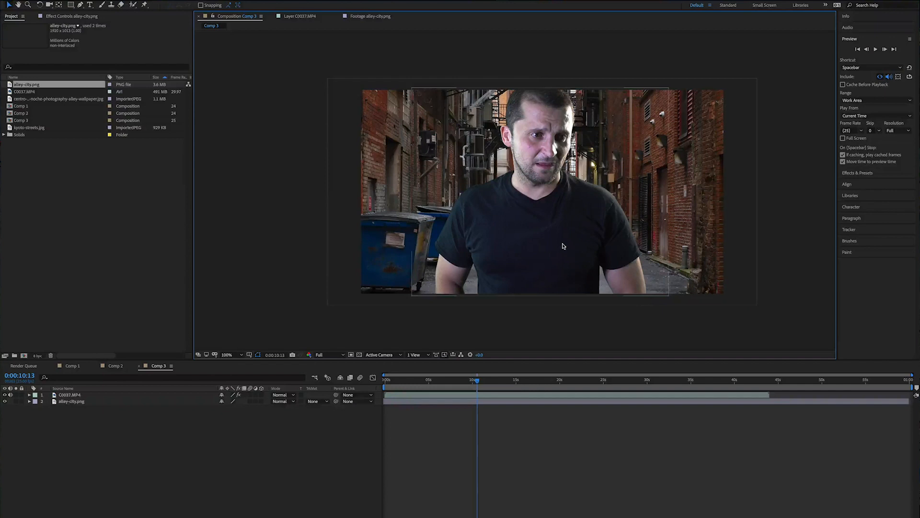
scroll(565, 248, "up", 1)
scroll(562, 245, "down", 1)
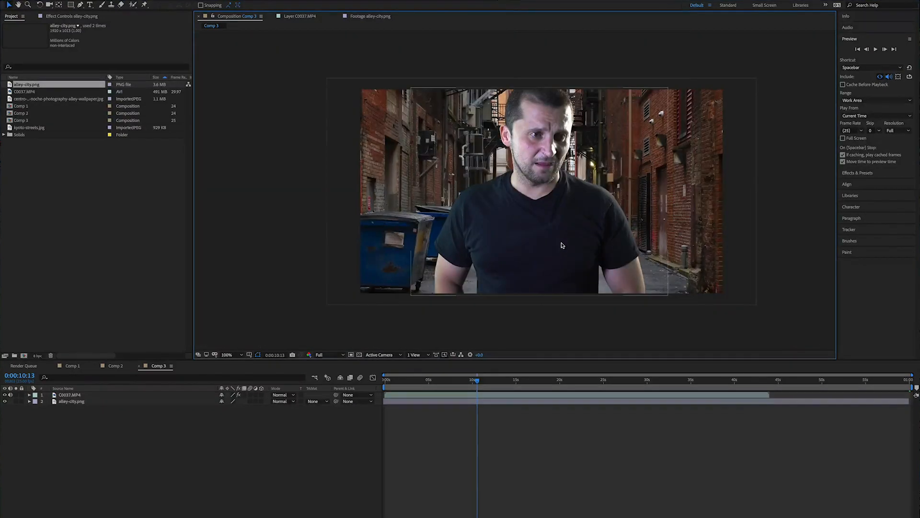